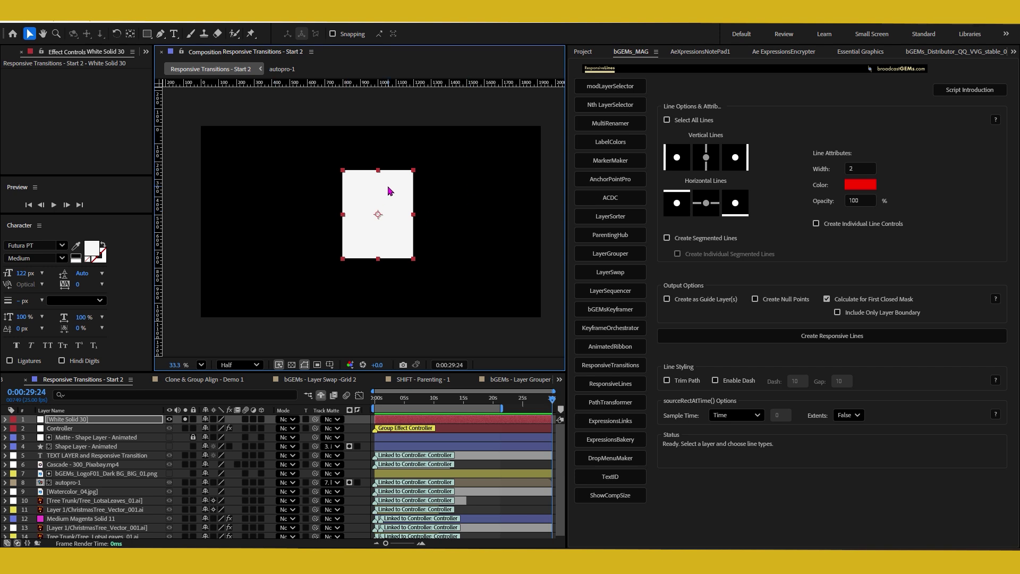
Step: Reposition the White Solid 30 layer near the centre of the composition and reveal its Scale property
left_click_drag(388, 191, 364, 190)
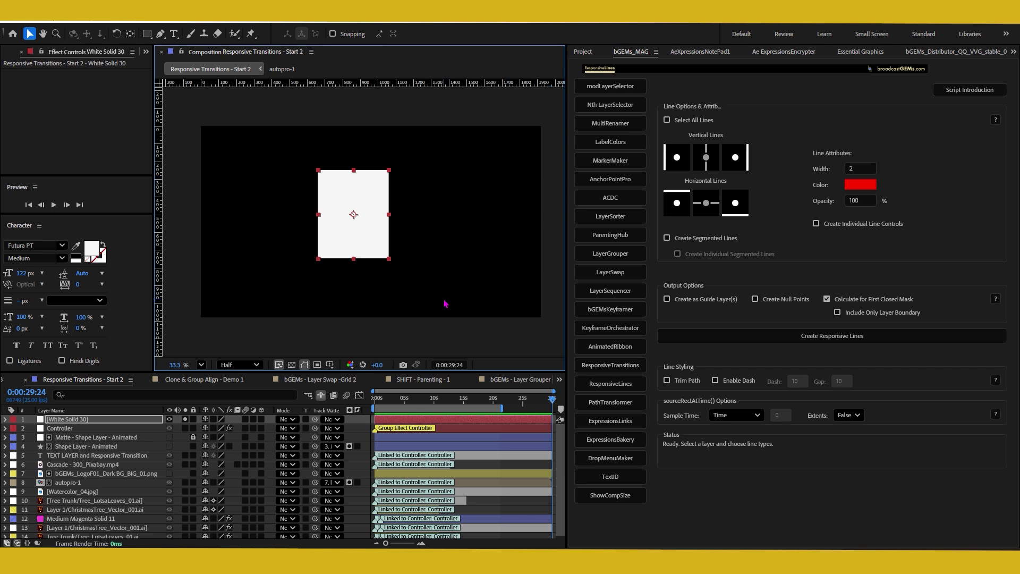
mouse_move(371, 222)
left_mouse_down()
mouse_move(401, 223)
mouse_move(389, 221)
left_mouse_up()
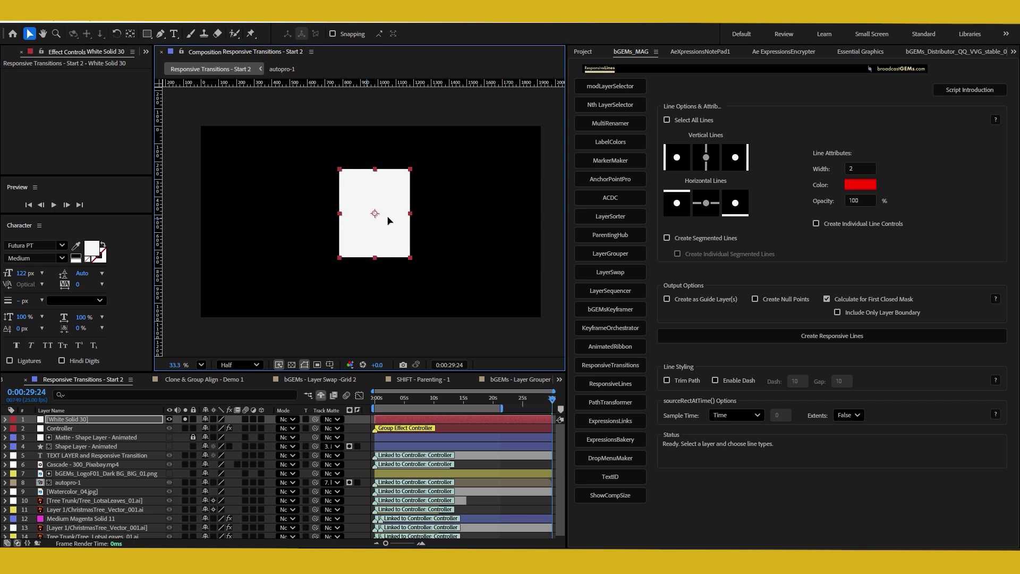
left_click(126, 421)
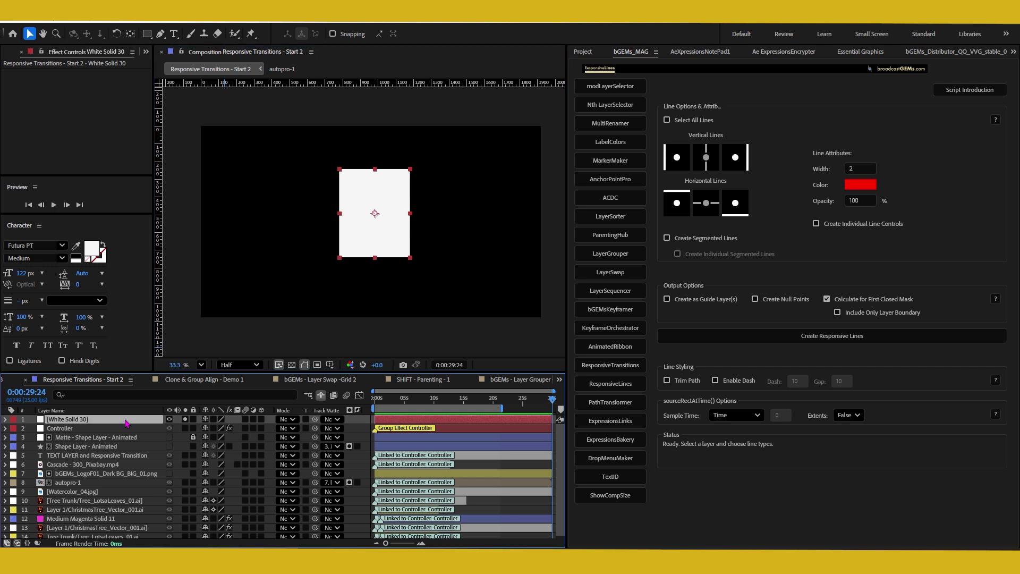
key("s")
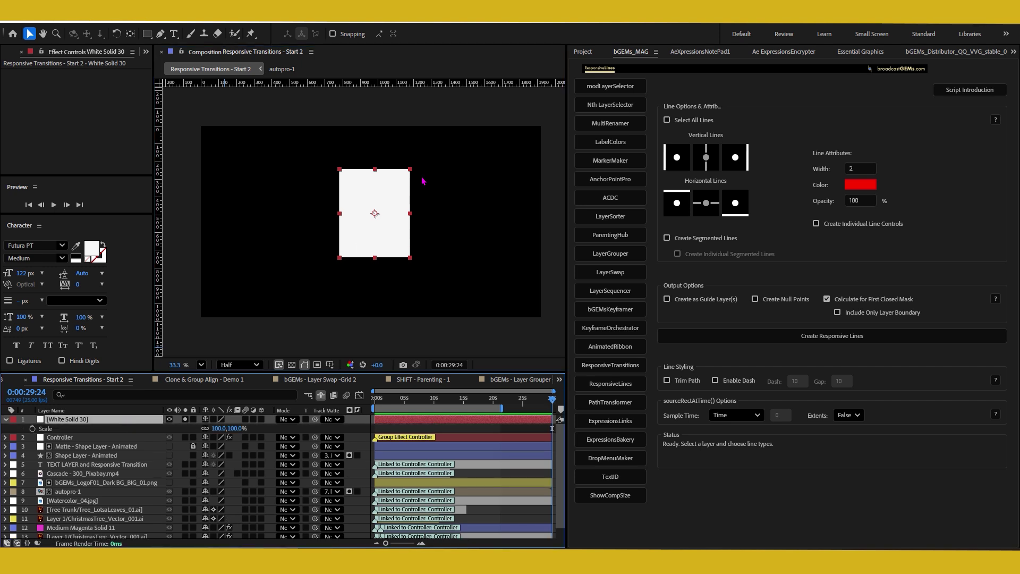
Step: Create responsive lines for White Solid 30 with only the left vertical line enabled
left_click(678, 169)
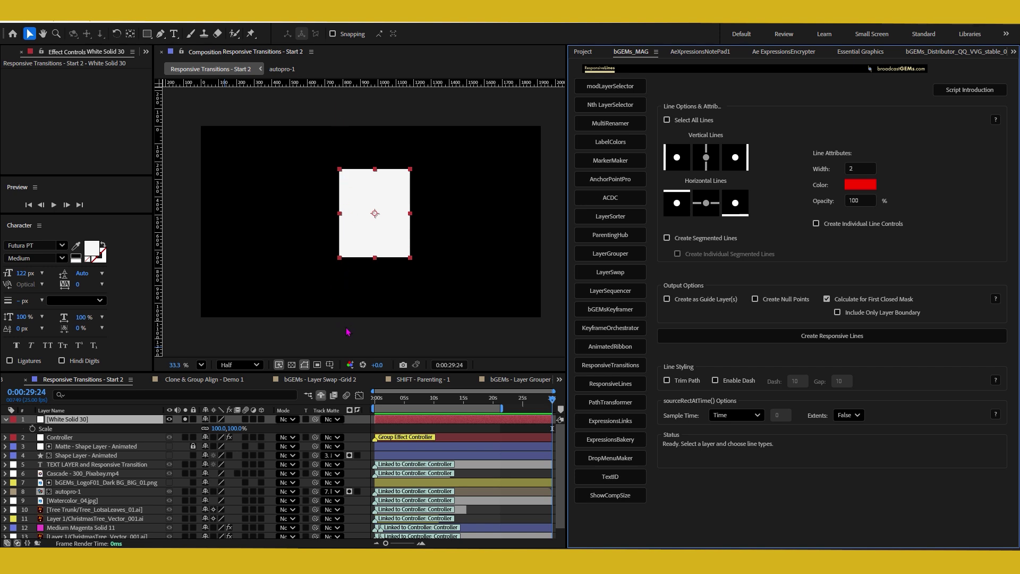
left_click(738, 159)
left_click(735, 203)
left_click(677, 203)
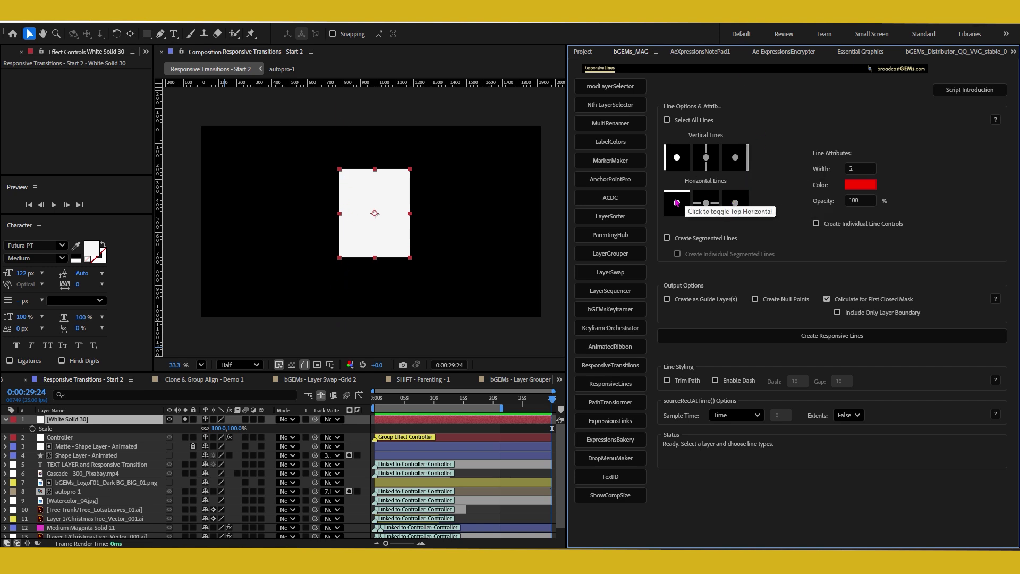
left_click(673, 165)
left_click(672, 166)
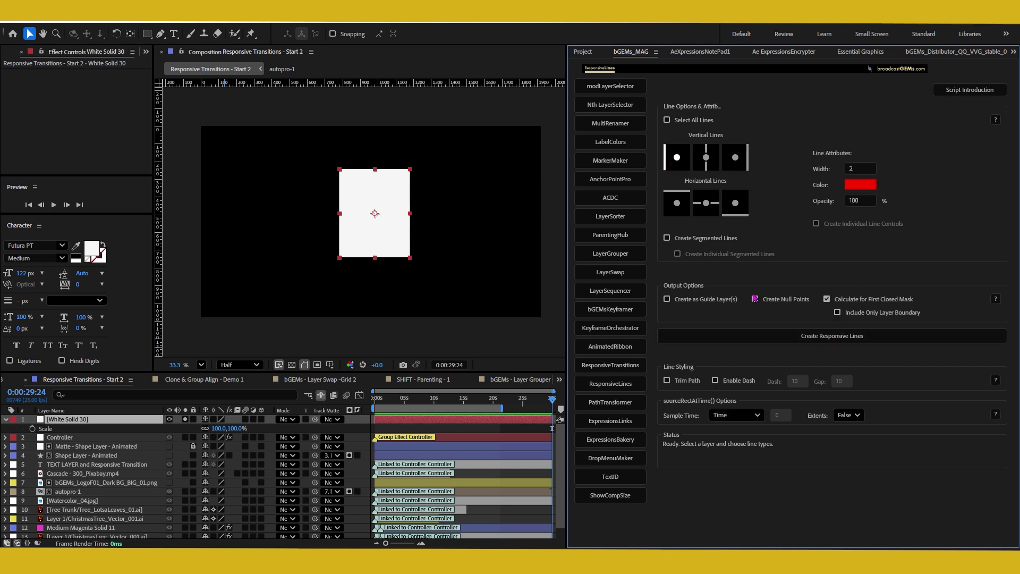
left_click(786, 339)
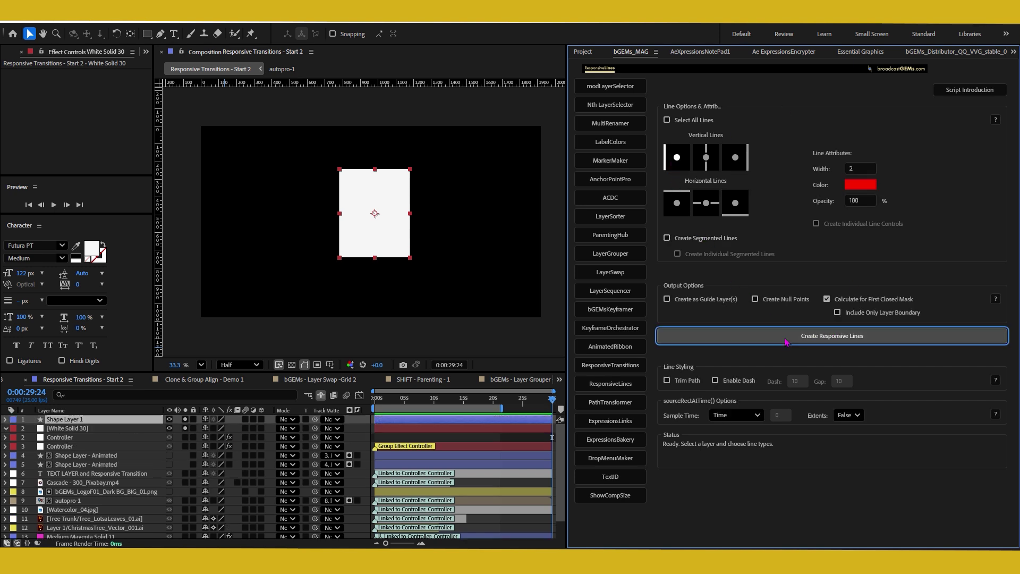
Step: Mark the Controller layer and all layers below it as shy to hide them from the timeline
left_click(84, 438)
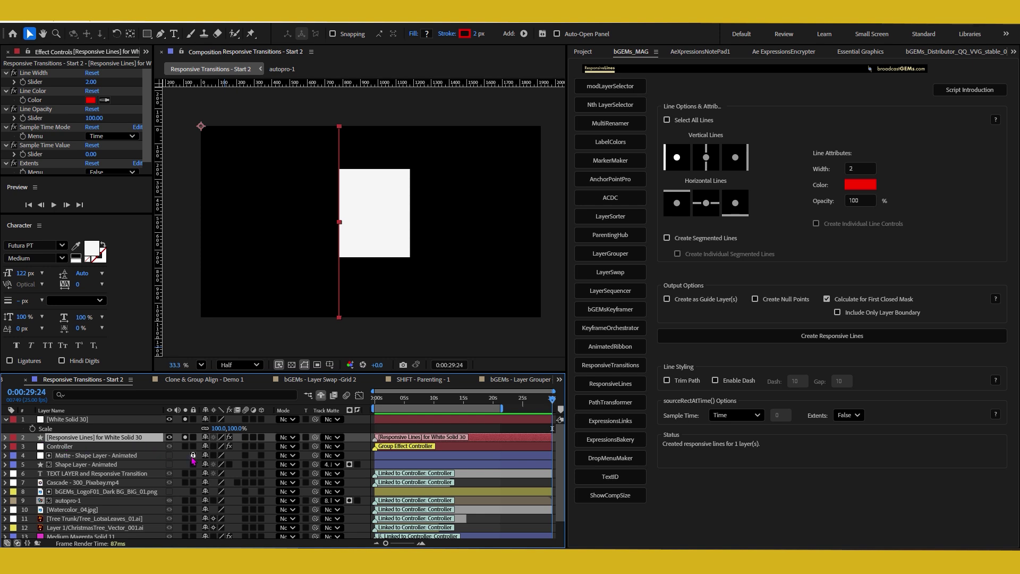
left_click(114, 448)
scroll(105, 532, "down", 2)
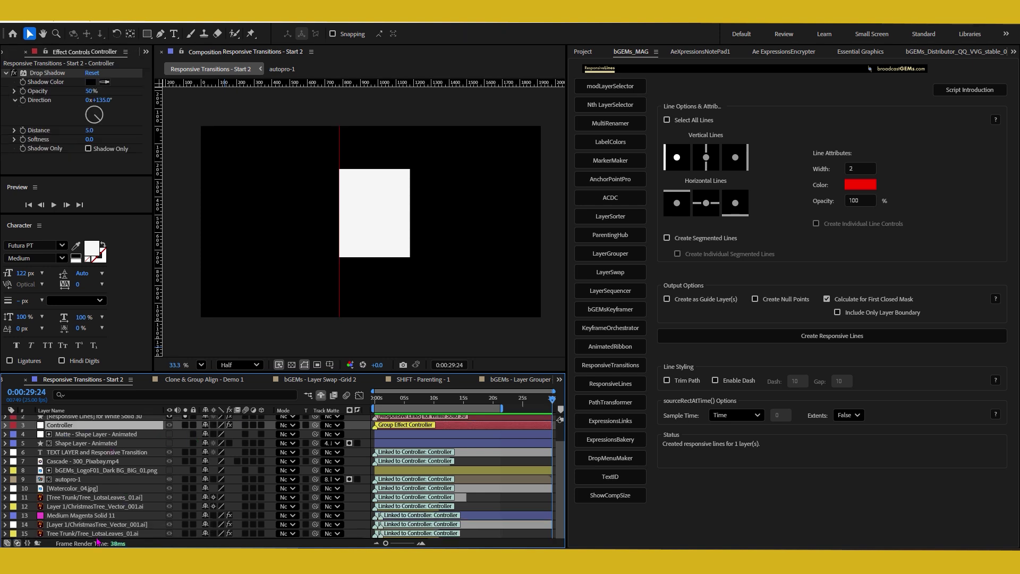
left_click(99, 534, "shift")
left_click(206, 425)
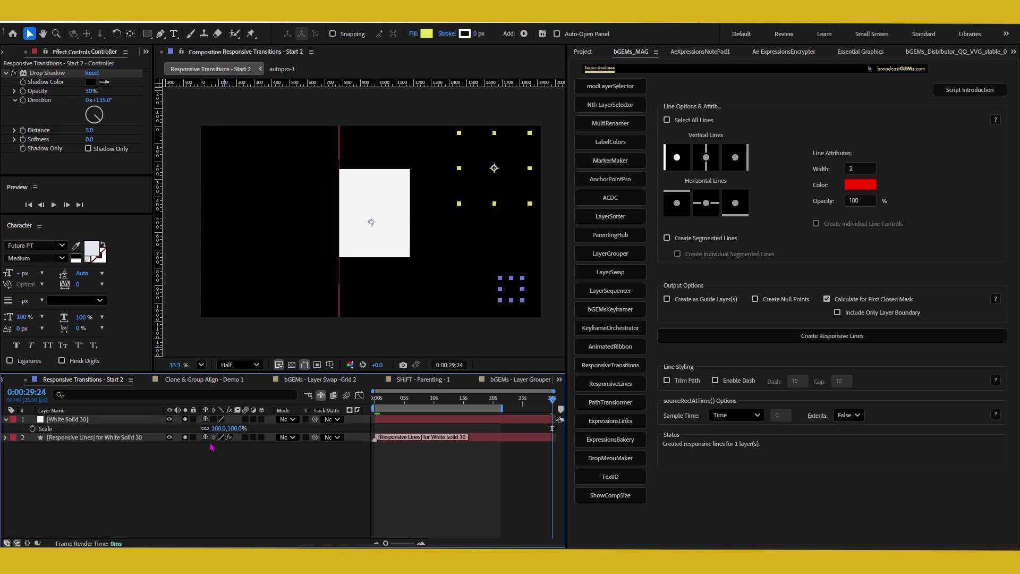
Step: Expand the responsive lines layer's contents and select its Left Vertical group
left_click(94, 420)
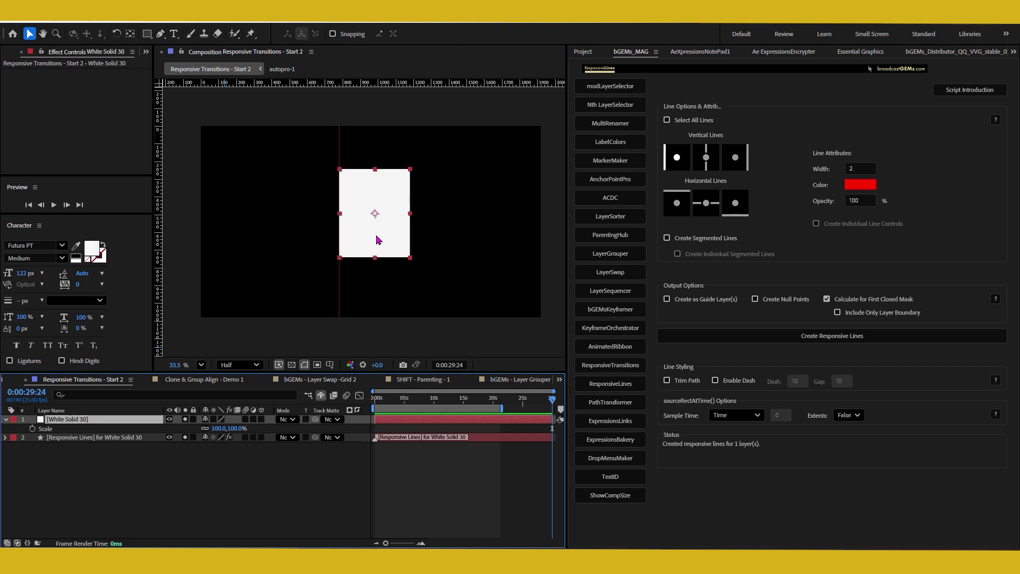
left_click(80, 437)
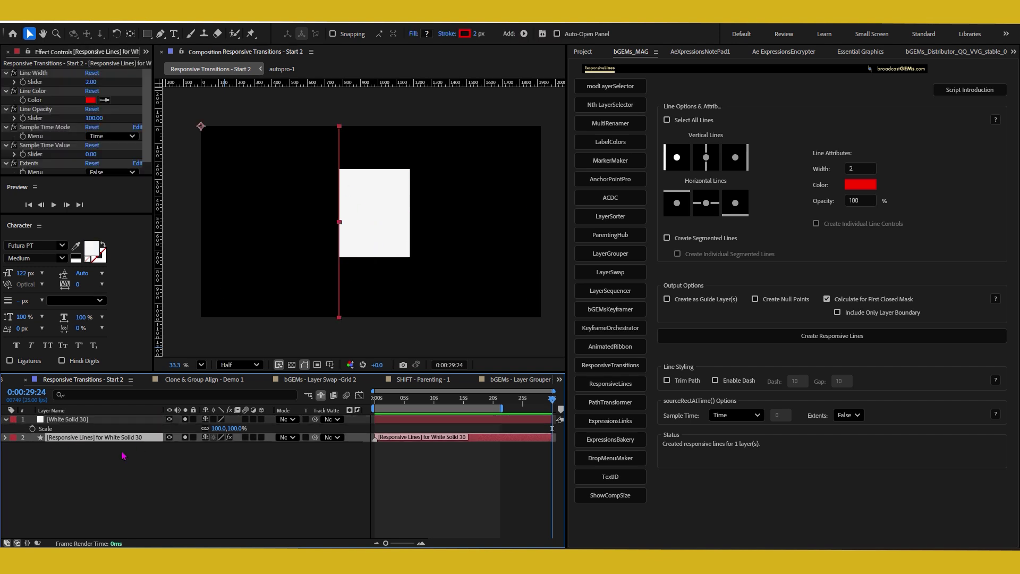
left_click(5, 438)
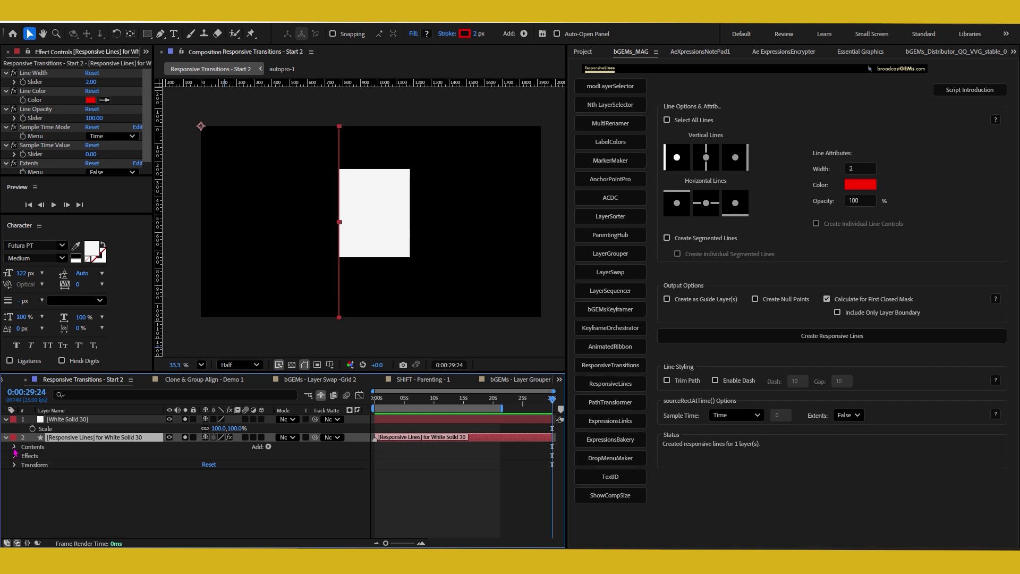
left_click(14, 446)
left_click(24, 456)
left_click(53, 456)
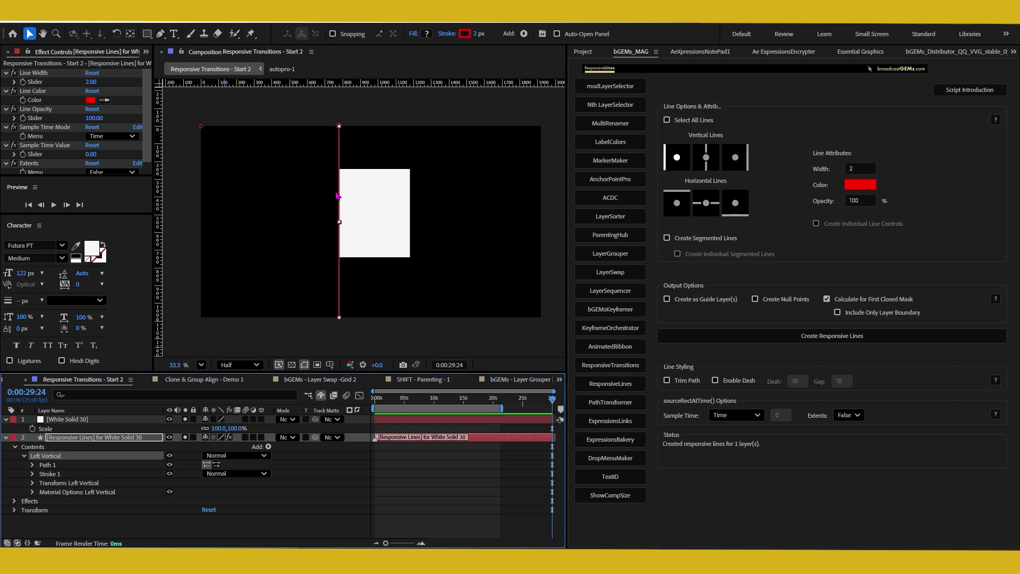
Step: Enlarge the Effect Controls area so all line controls, down to Extents, fit in view
scroll(107, 132, "down", 1)
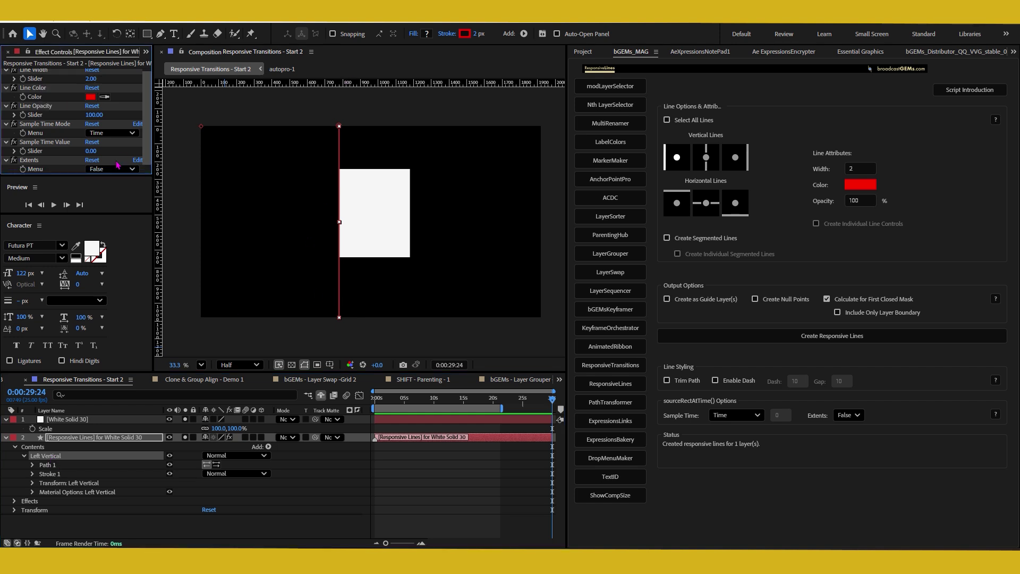
left_click_drag(109, 214, 111, 302)
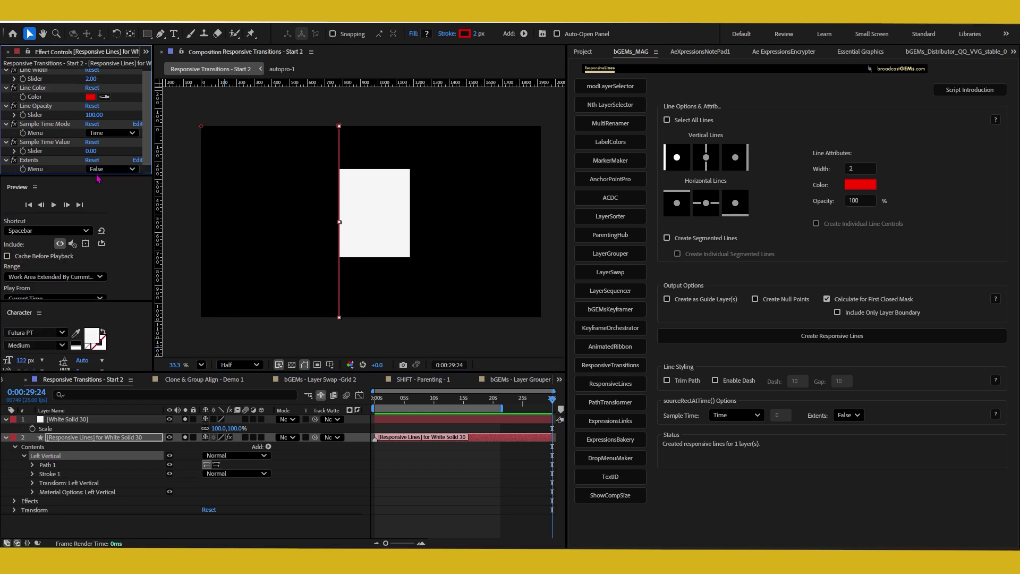
left_click_drag(98, 176, 109, 245)
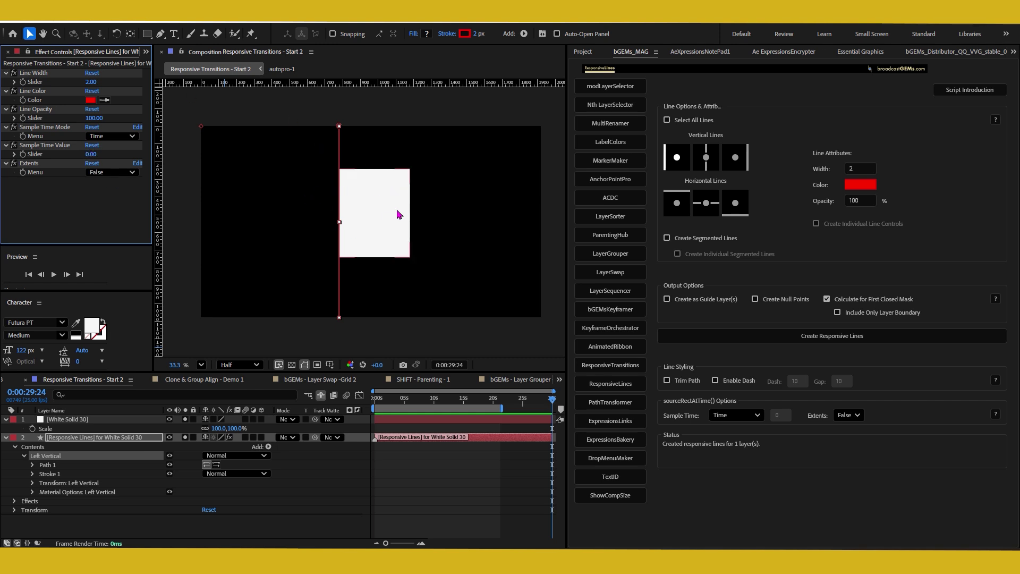
Step: Try nudging the white solid and adjusting the Line Width of its responsive lines layer
left_click_drag(363, 219, 366, 221)
left_click(94, 438)
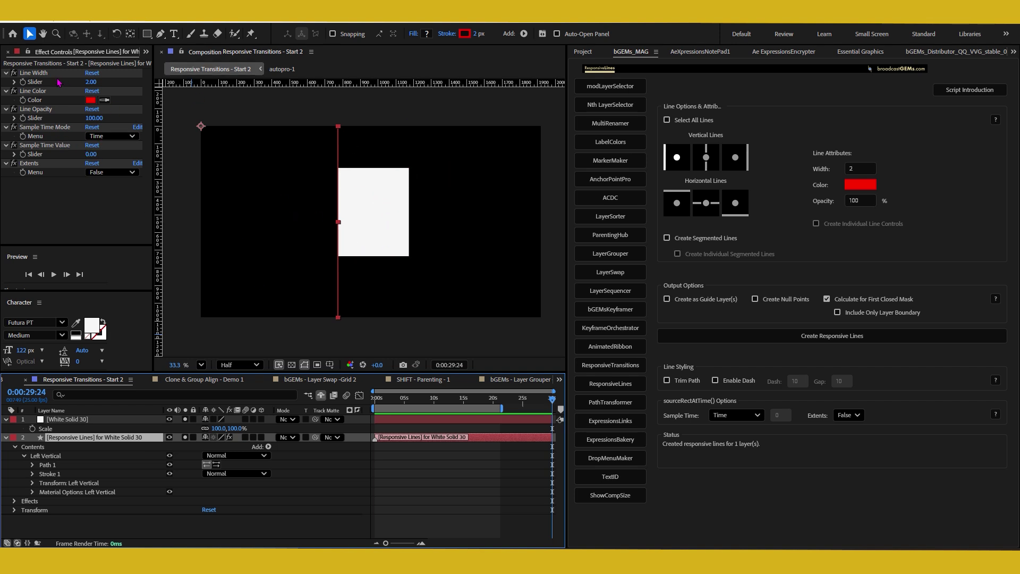
left_click_drag(92, 82, 115, 83)
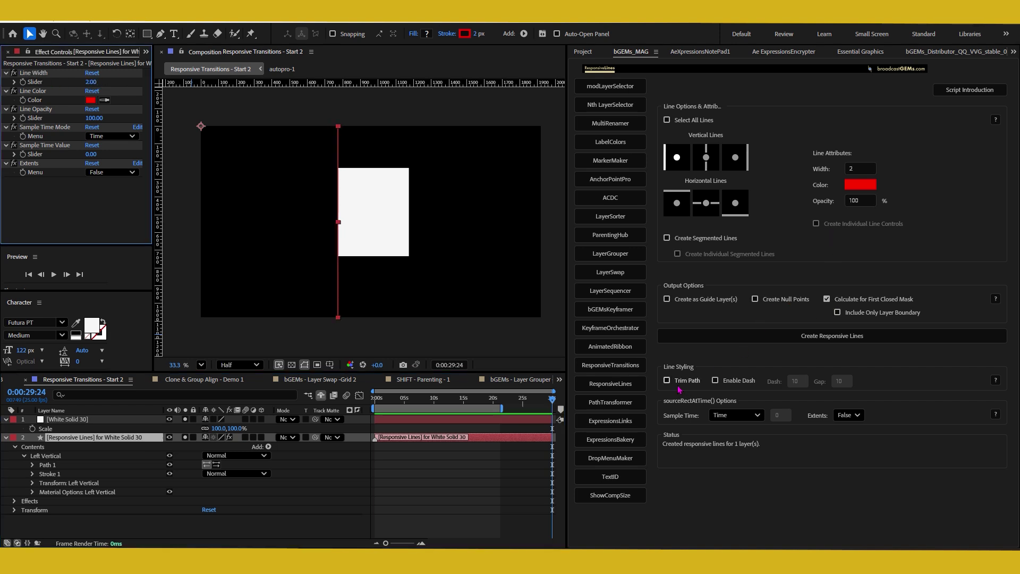
Step: Try the Enable Dash and Trim Path line styling options, switching both back off
left_click(736, 384)
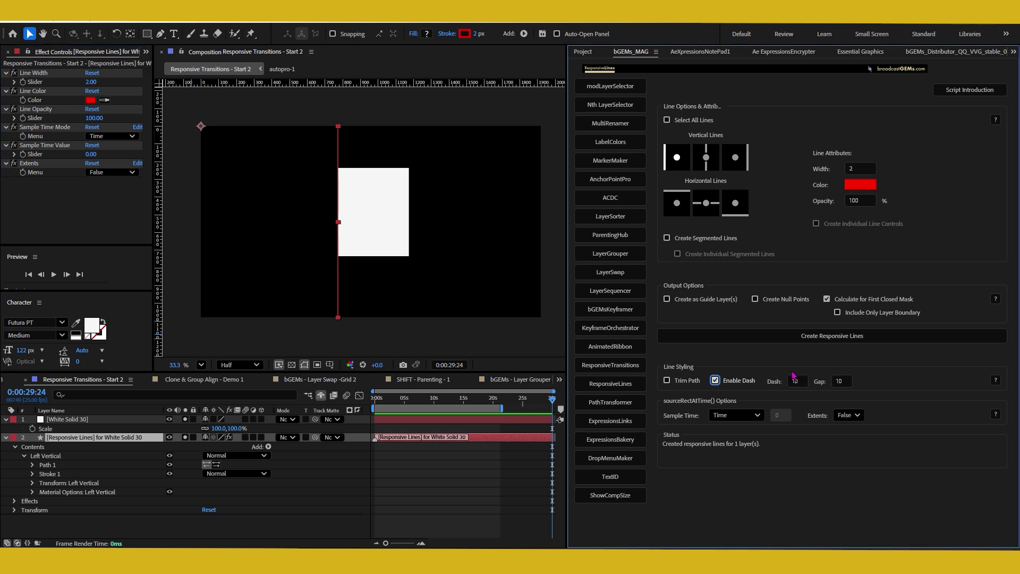
left_click(732, 382)
left_click(684, 383)
left_click(716, 381)
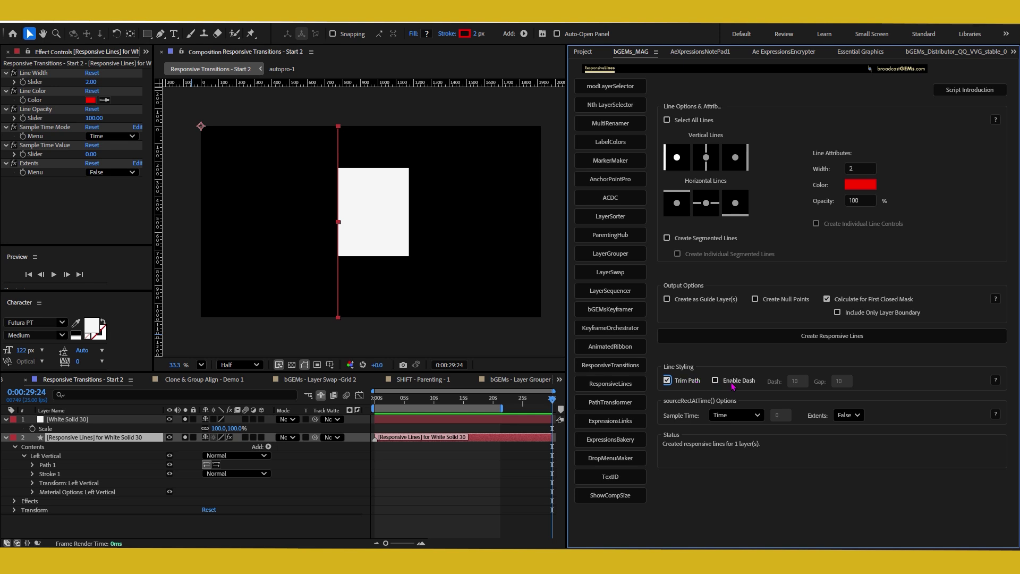
left_click(715, 381)
left_click(690, 381)
Step: Delete the responsive lines layer created for White Solid 30
left_click(113, 439)
key("ctrl+Up")
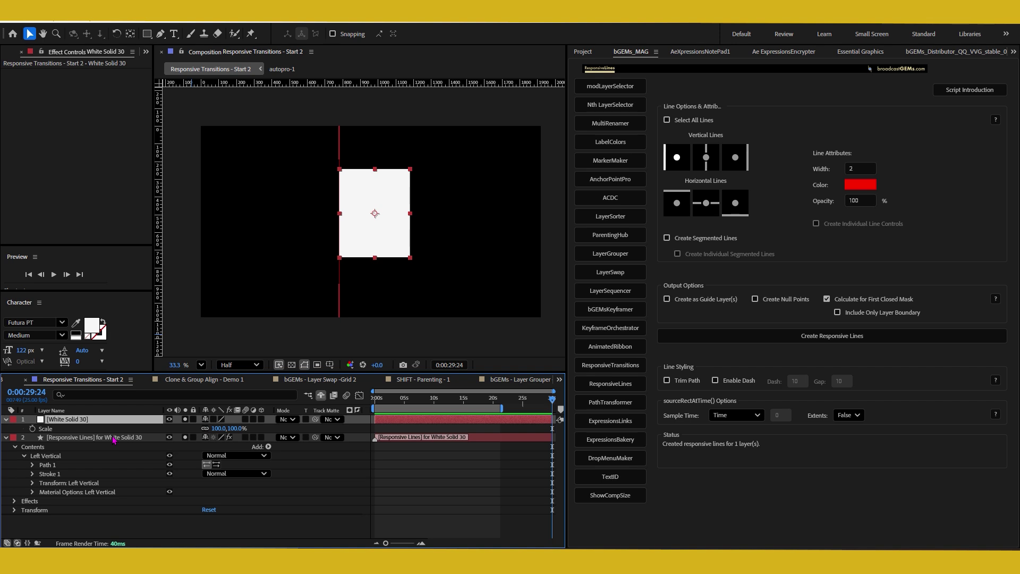
left_click(113, 439)
key("Delete")
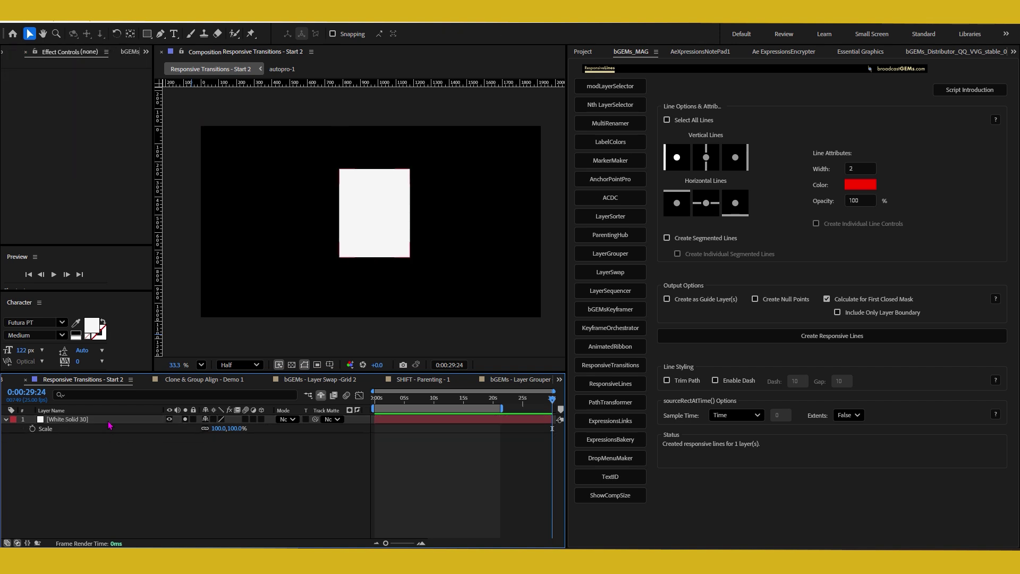
Step: Create responsive lines for White Solid 30 with Create Segmented Lines and Create Individual Segmented Lines enabled
left_click(114, 419)
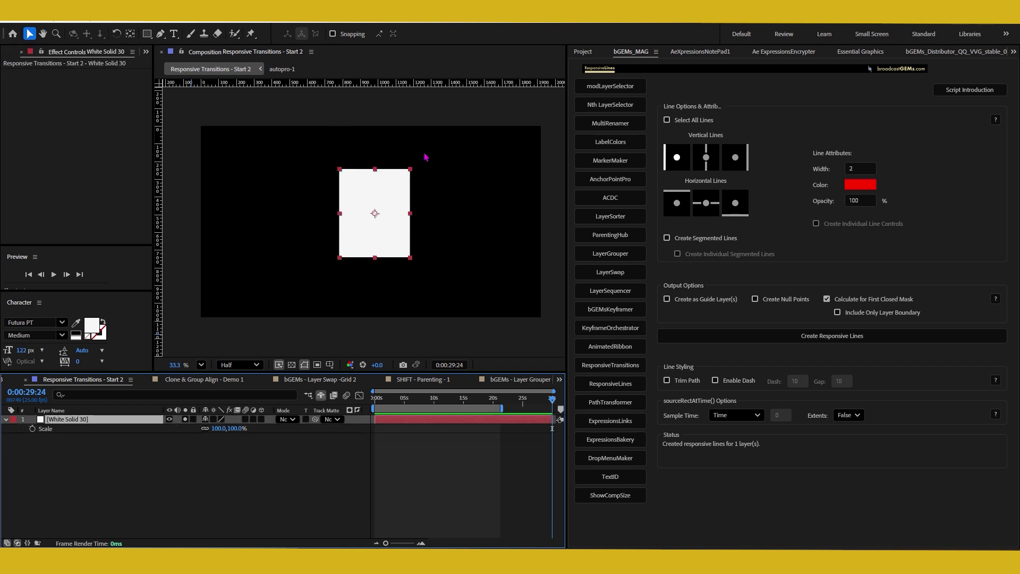
left_click(686, 239)
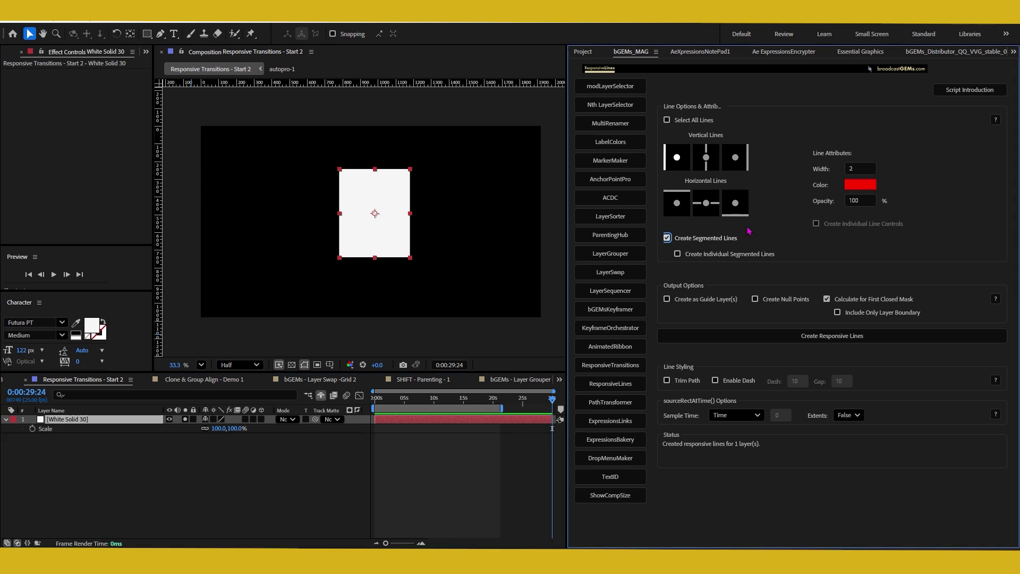
left_click(679, 255)
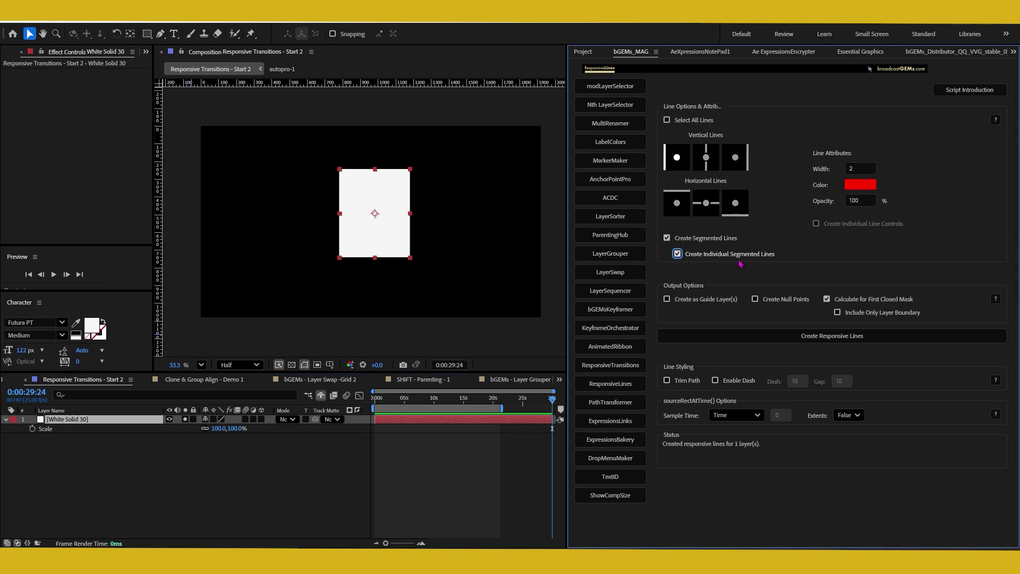
left_click(765, 335)
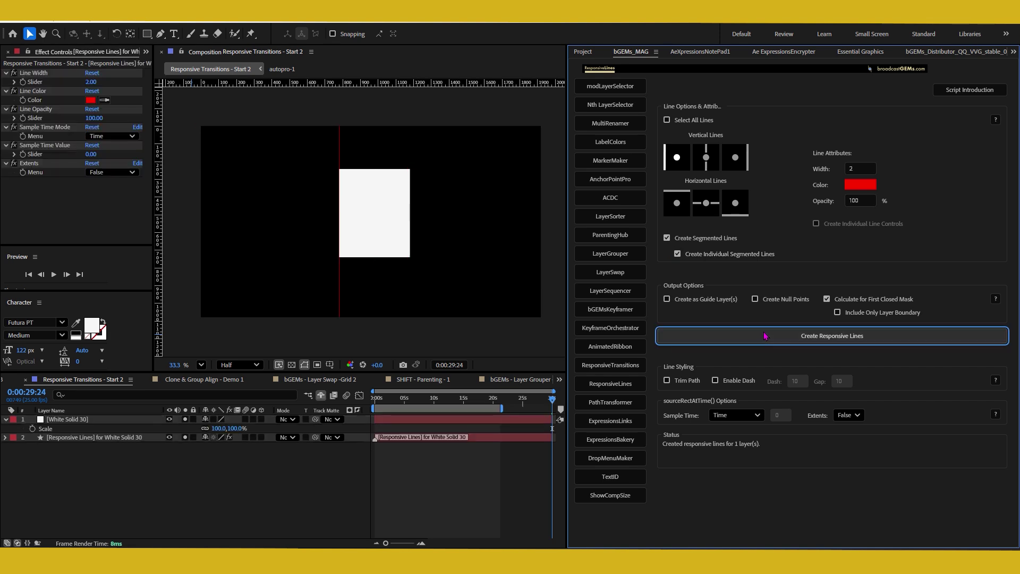
Step: Expand the new responsive lines layer's contents and select the Left Vertical top segment
left_click(5, 438)
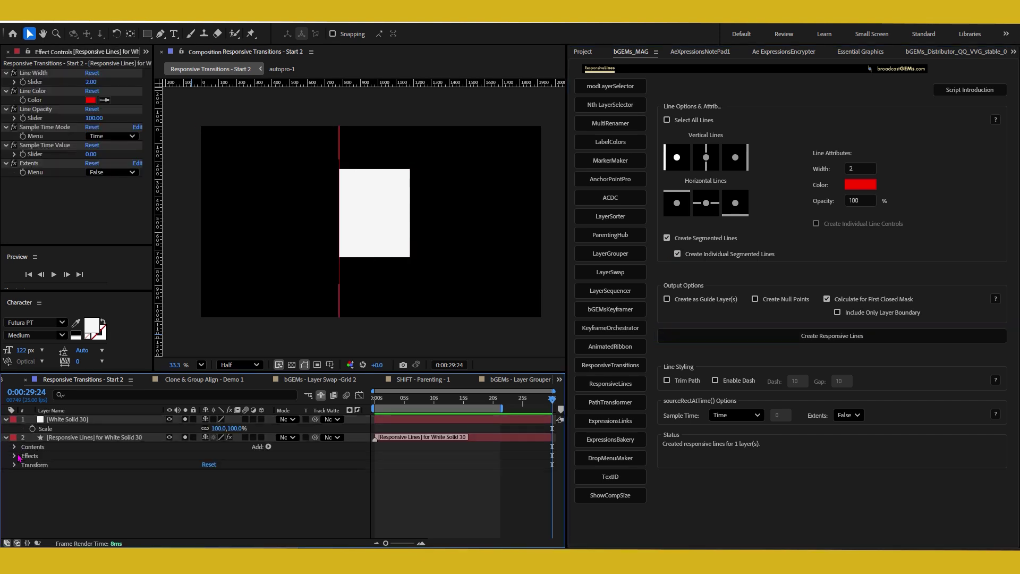
left_click(14, 448)
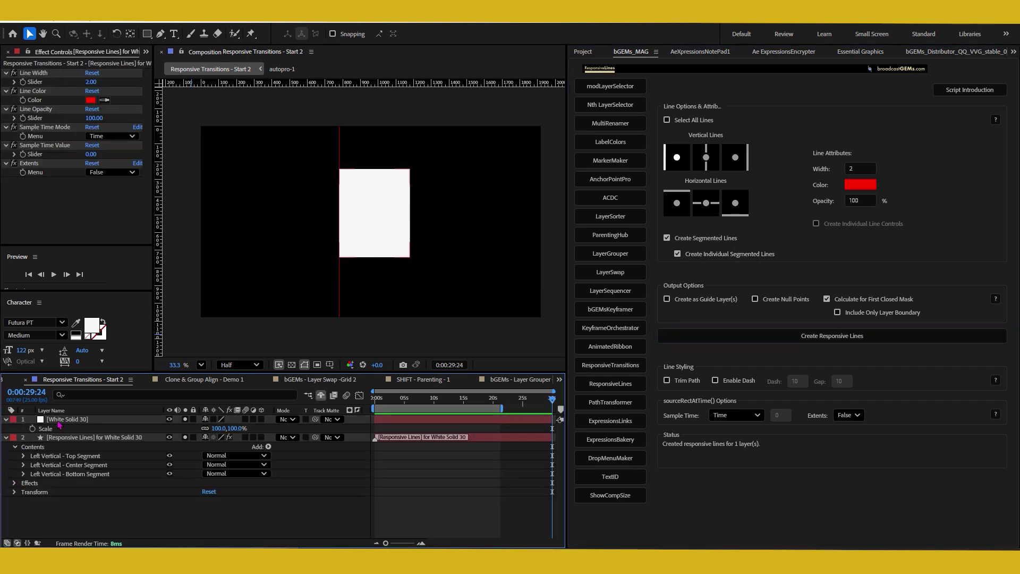
left_click(74, 455)
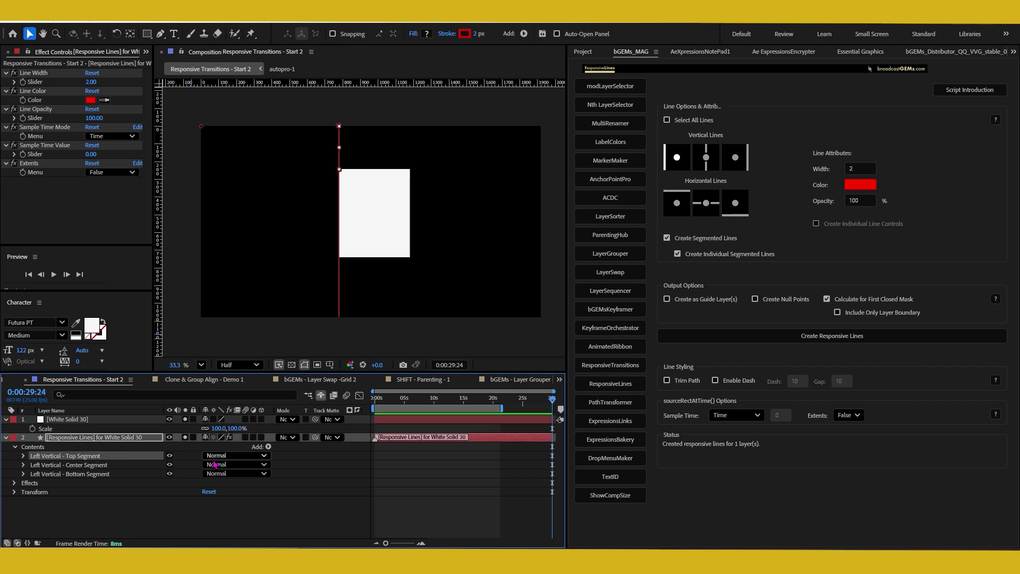
Step: Hide the top, center and bottom segments of the left vertical line, and show all three again
left_click(170, 456)
left_click(170, 465)
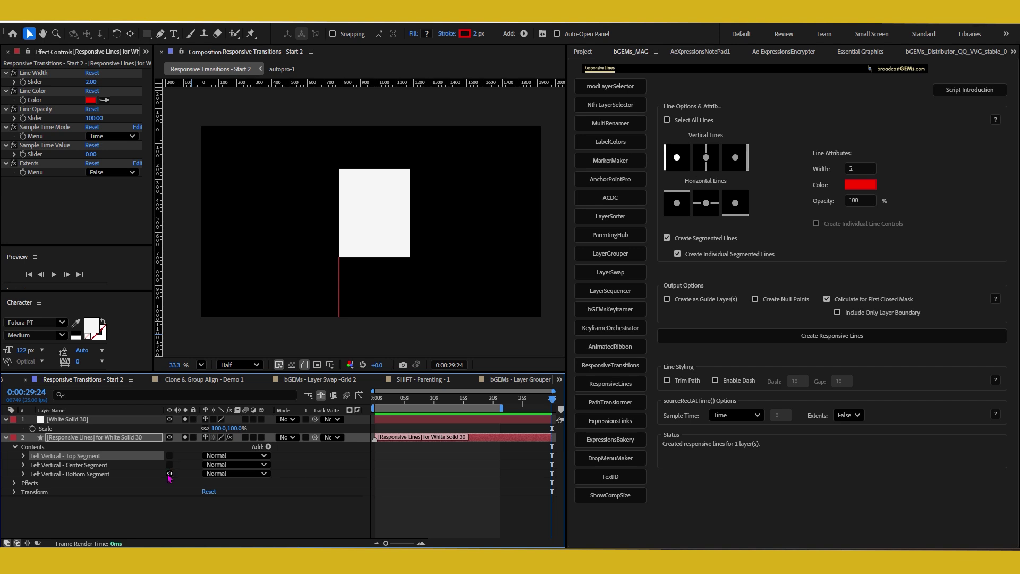
left_click(170, 474)
left_click_drag(170, 476, 170, 456)
Step: Scale the White Solid 30 layer to 77% and select its responsive lines layer
left_click(368, 223)
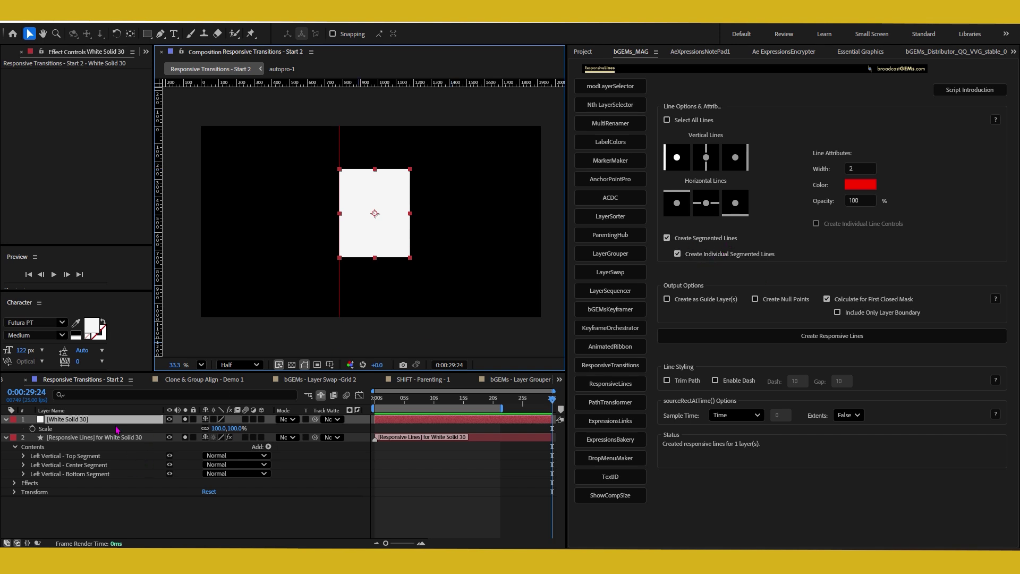
mouse_move(213, 431)
left_mouse_down()
mouse_move(165, 430)
mouse_move(260, 430)
mouse_move(183, 430)
mouse_move(210, 430)
mouse_move(201, 429)
left_mouse_up()
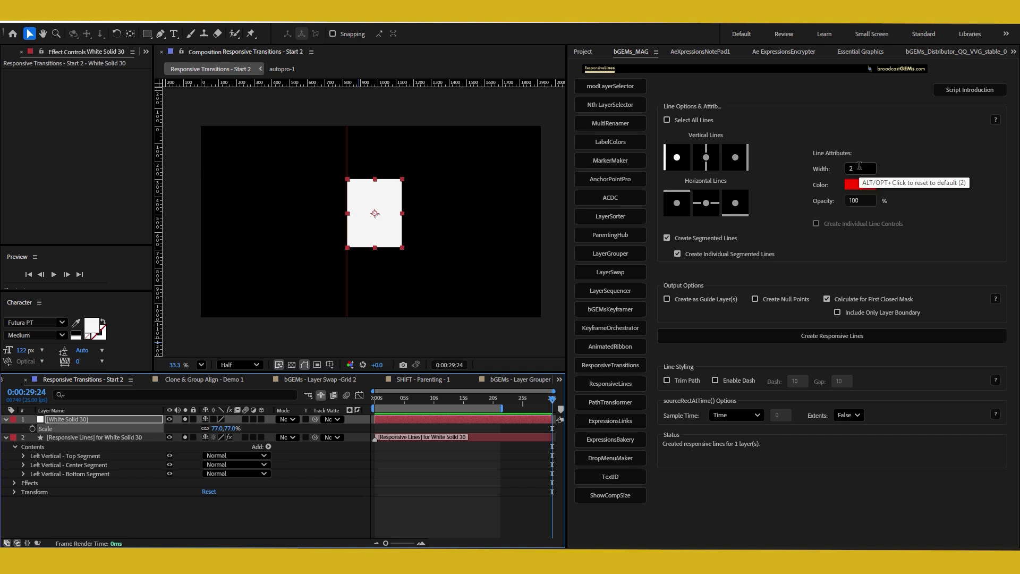
left_click(118, 437)
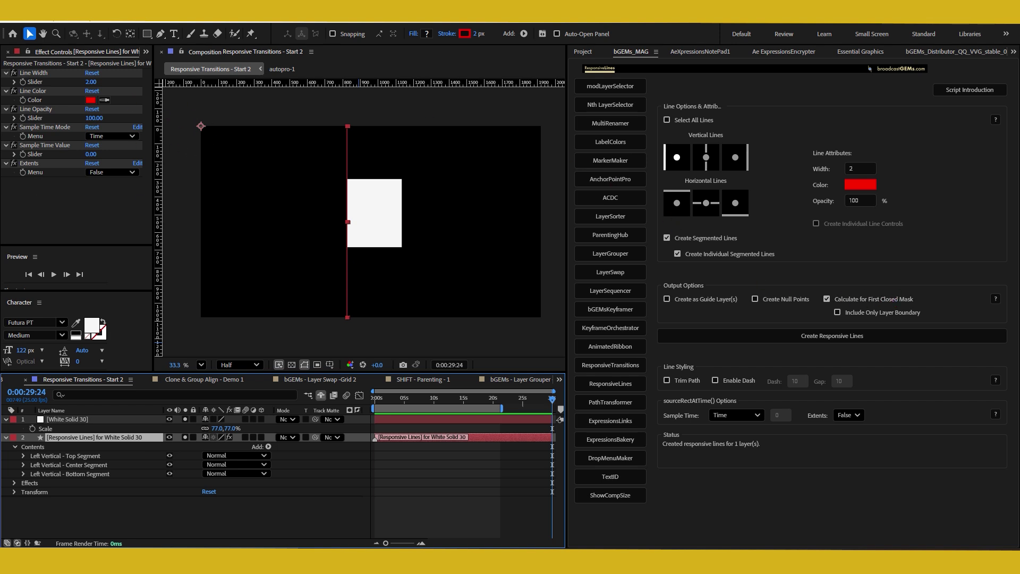
left_click(146, 34)
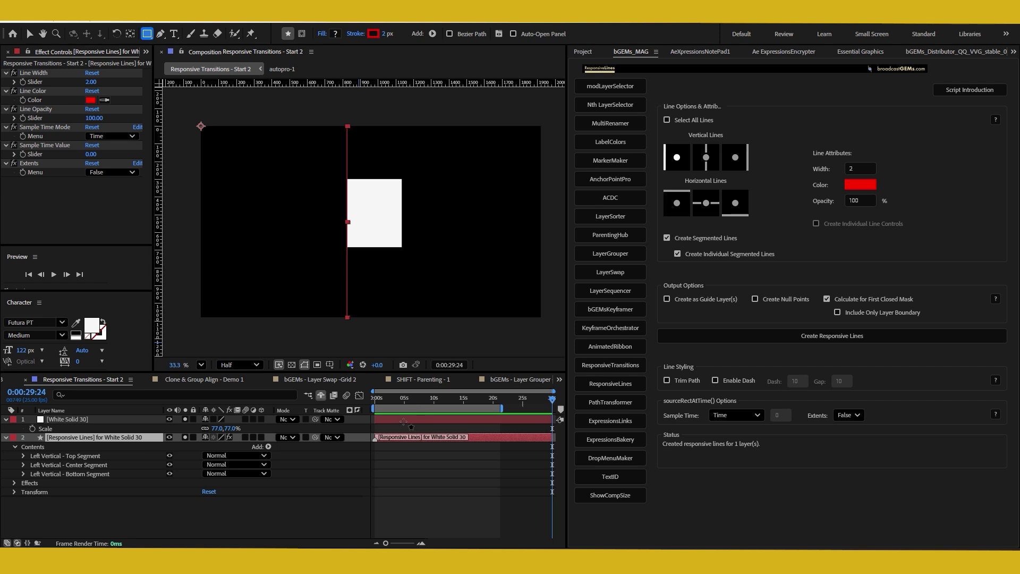
left_click(29, 34)
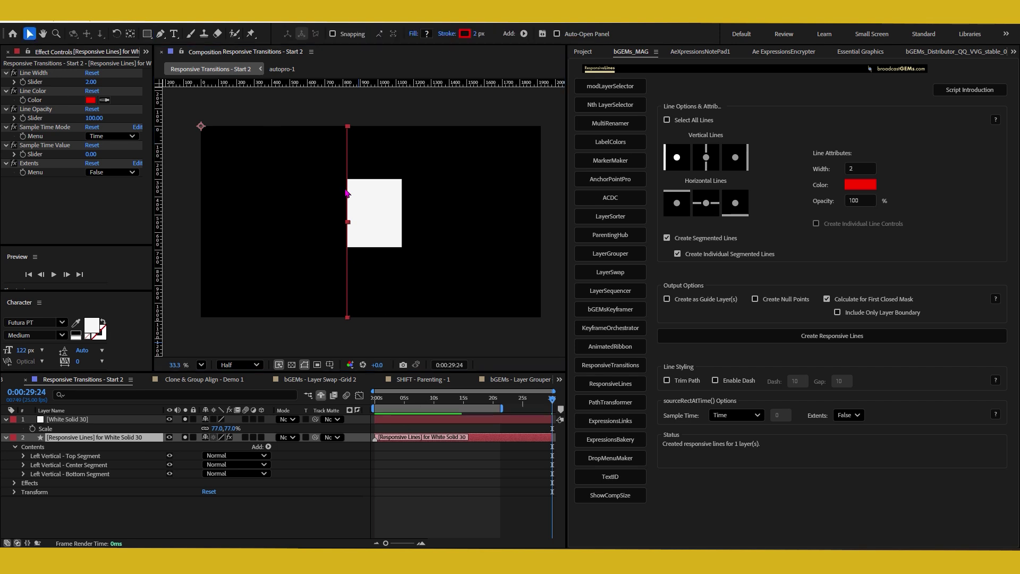
left_click(377, 210)
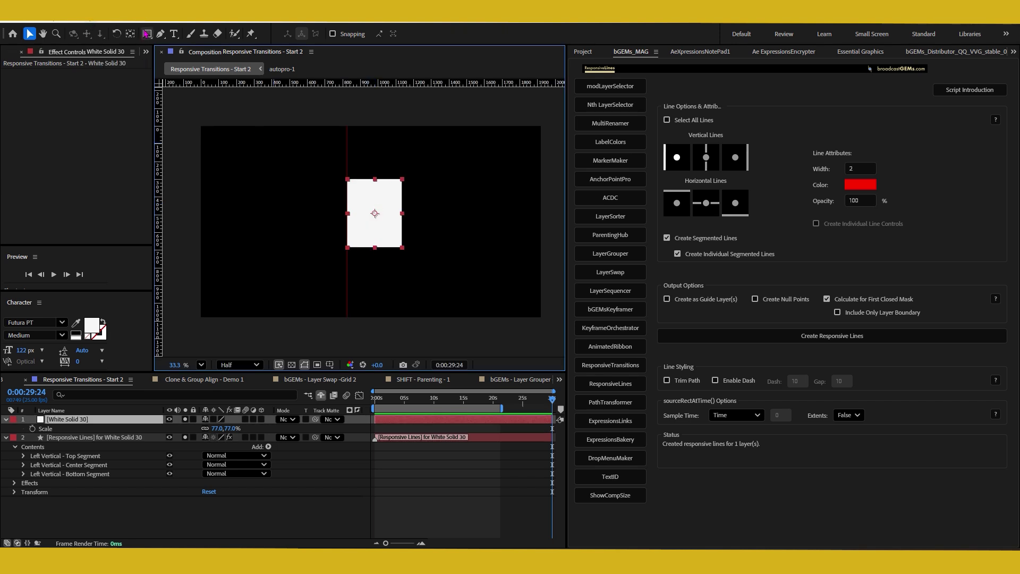
left_click(148, 33)
left_click_drag(352, 193, 403, 239)
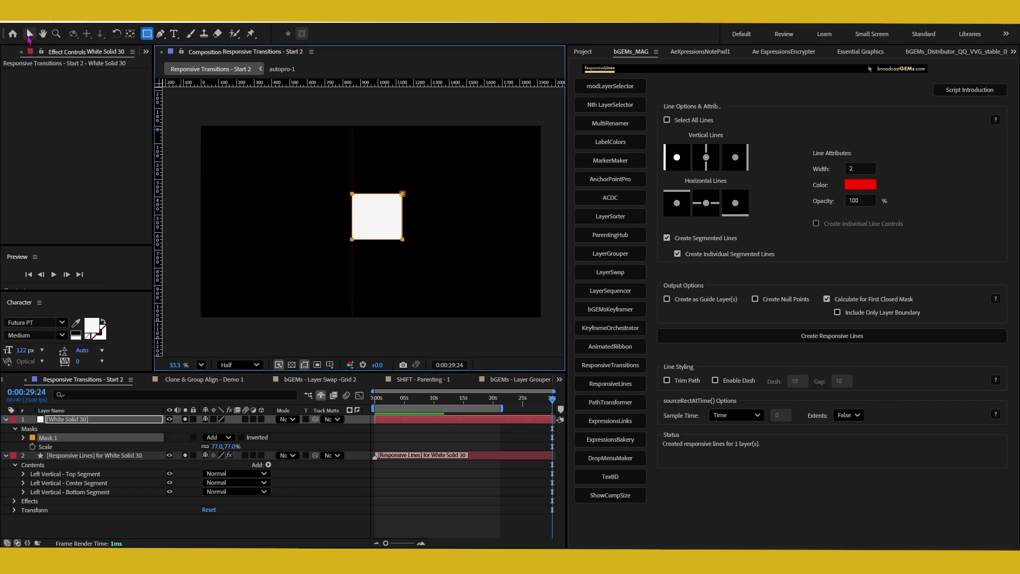
left_click(30, 34)
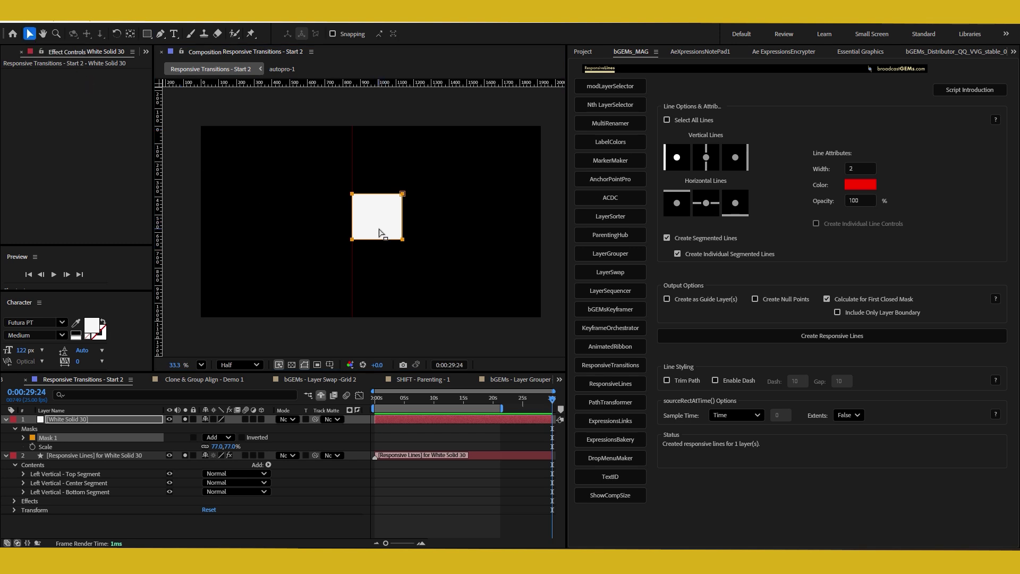
key("Delete")
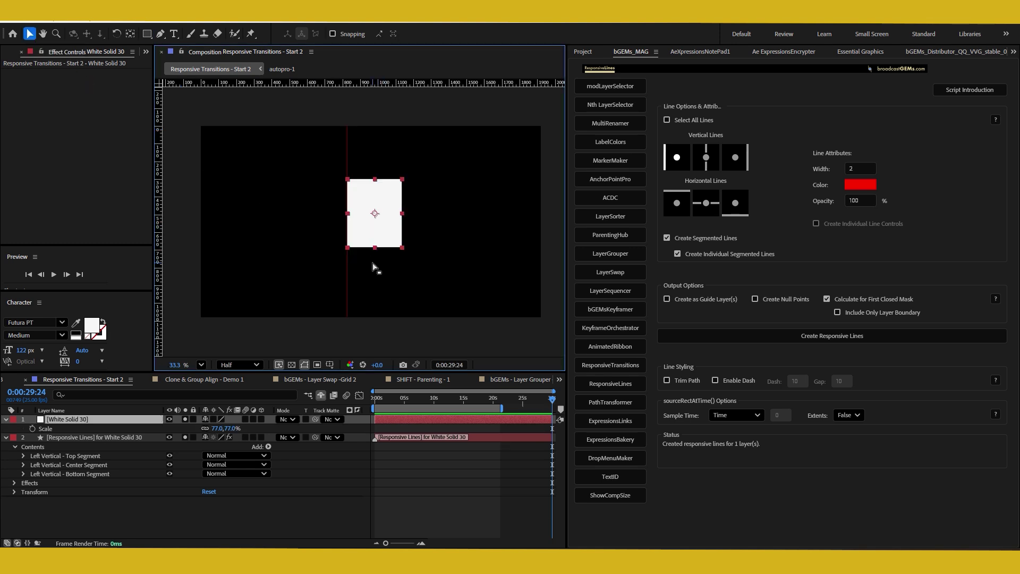
Step: Draw a rectangular mask over the middle-right area of White Solid 30, and select its responsive lines layer
left_click(148, 34)
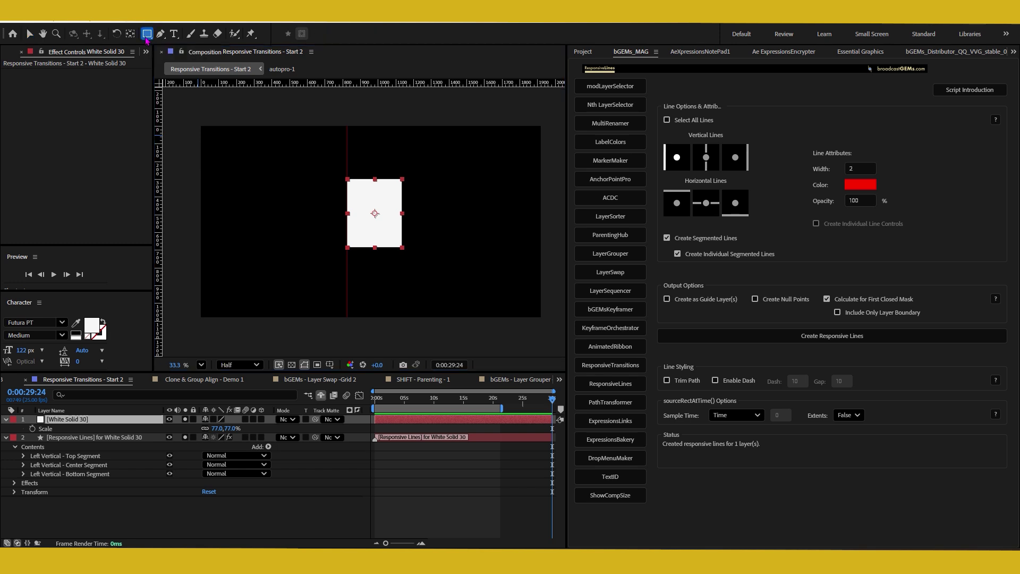
left_click_drag(361, 196, 402, 235)
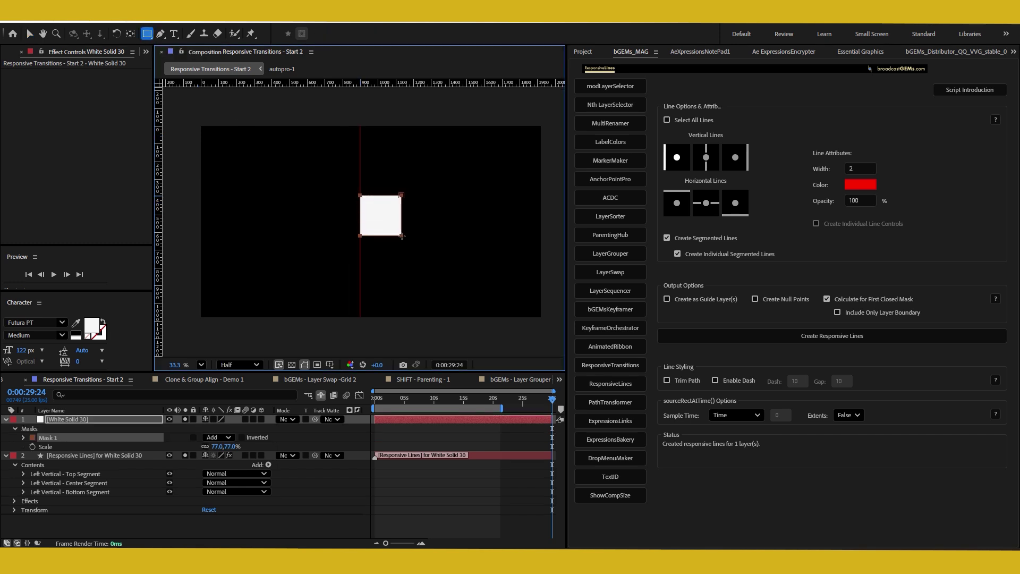
key("v")
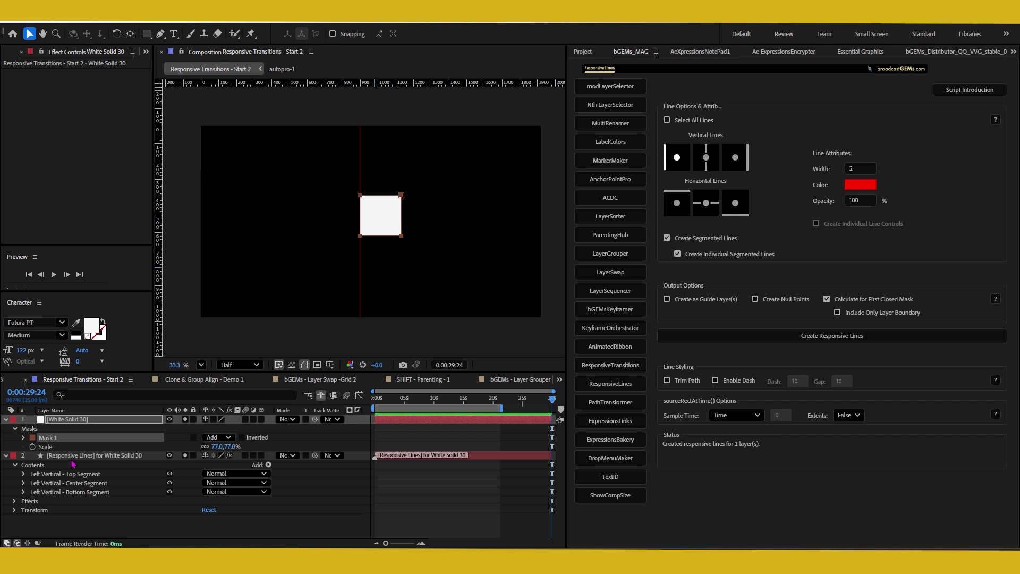
left_click(109, 457)
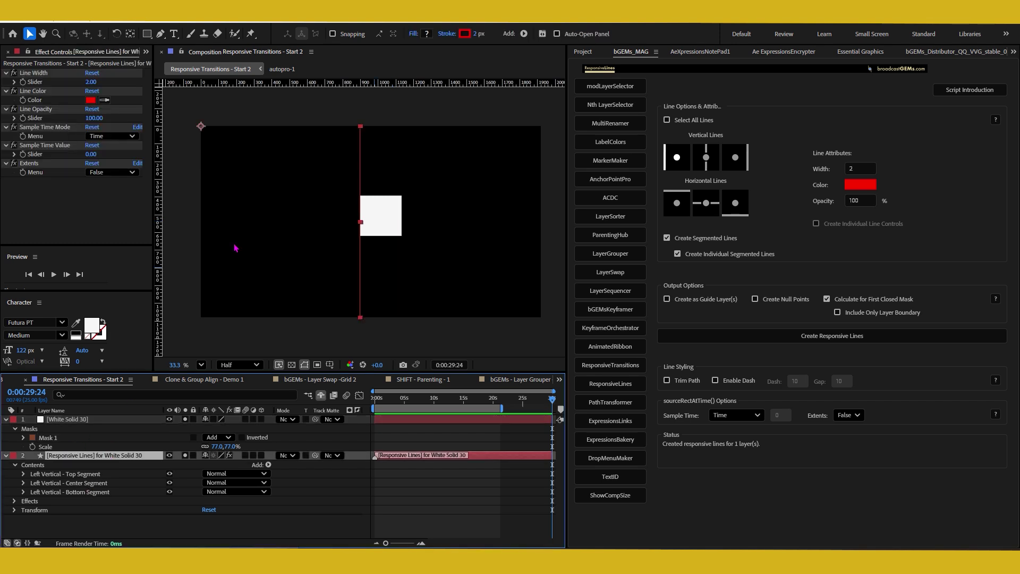
Step: Move the masked White Solid 30 to the left in the composition and extend its mask's bottom edge slightly downward
left_click(380, 215)
left_click_drag(383, 221, 348, 218)
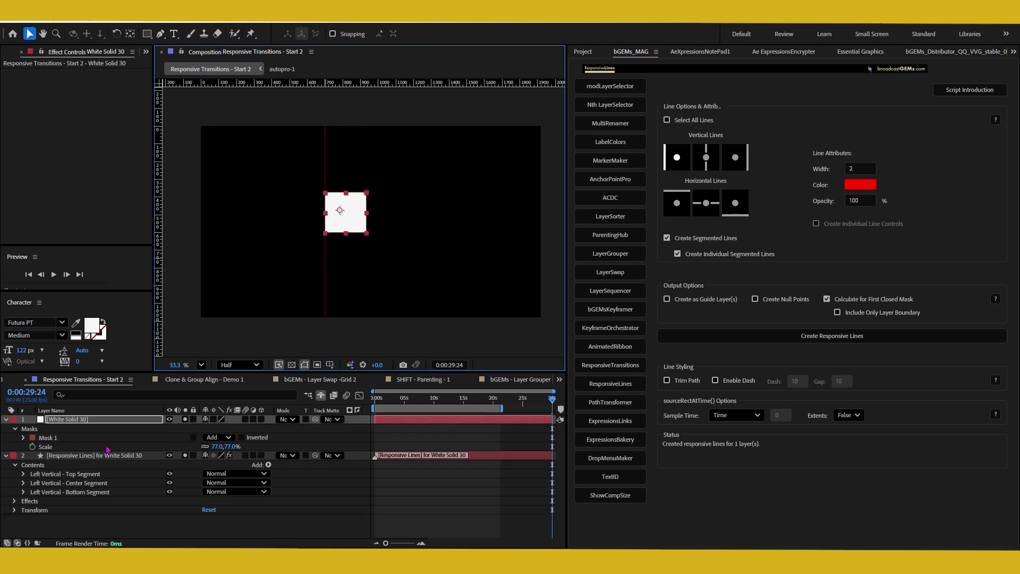
left_click(23, 438)
left_click(62, 446)
left_click(347, 233)
left_click_drag(347, 234, 349, 271)
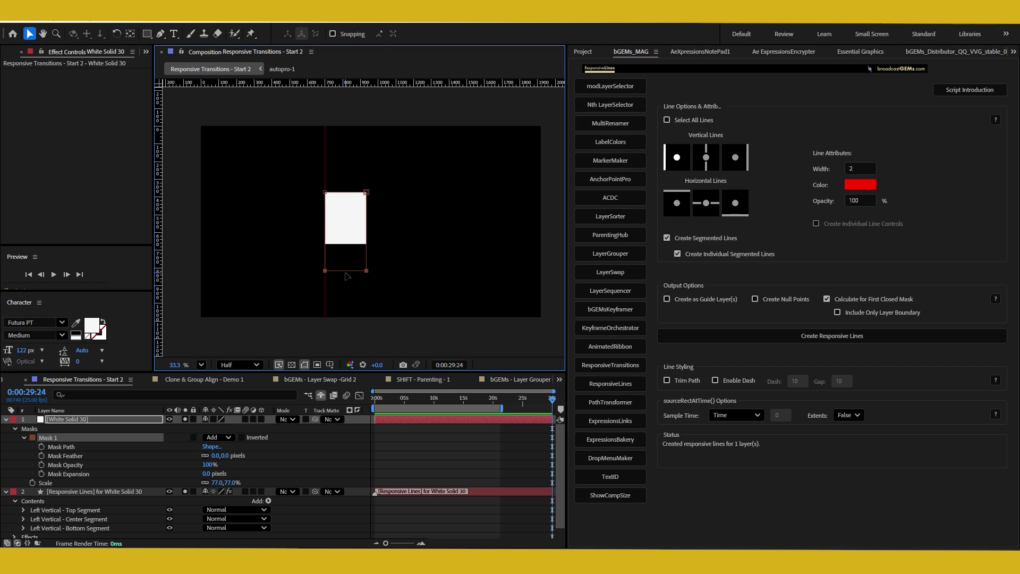
left_click_drag(345, 271, 343, 241)
Step: Replace the responsive lines layer with segmented left, right, top and bottom lines for White Solid 30, with Create Null Points enabled
left_click(115, 492)
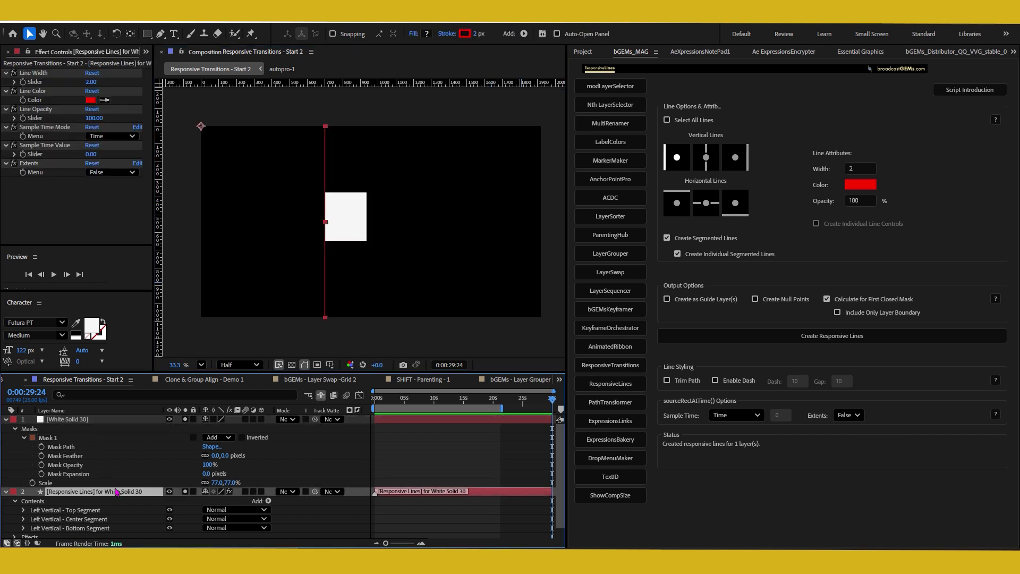
key("Delete")
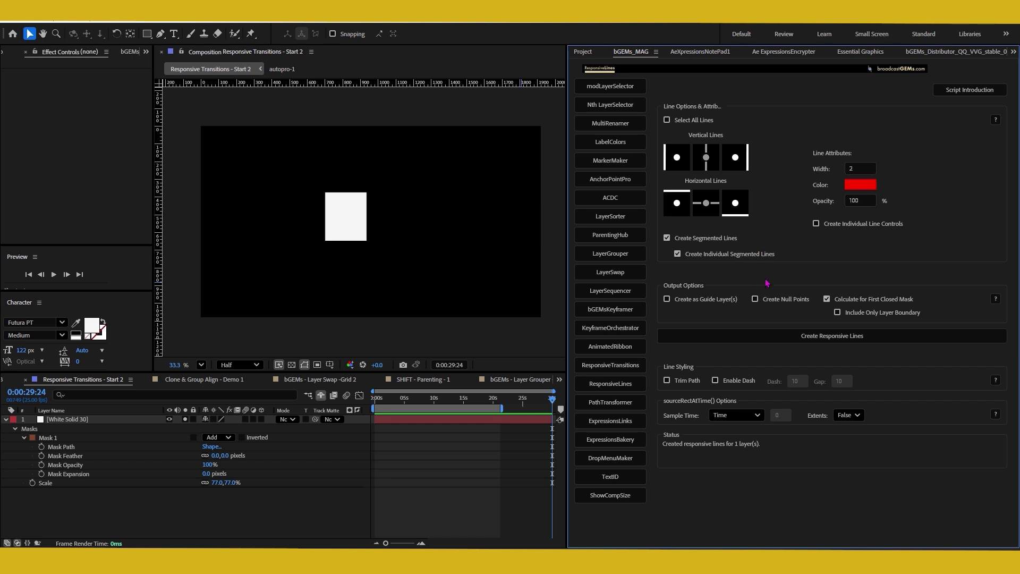
left_click(755, 299)
left_click(446, 421)
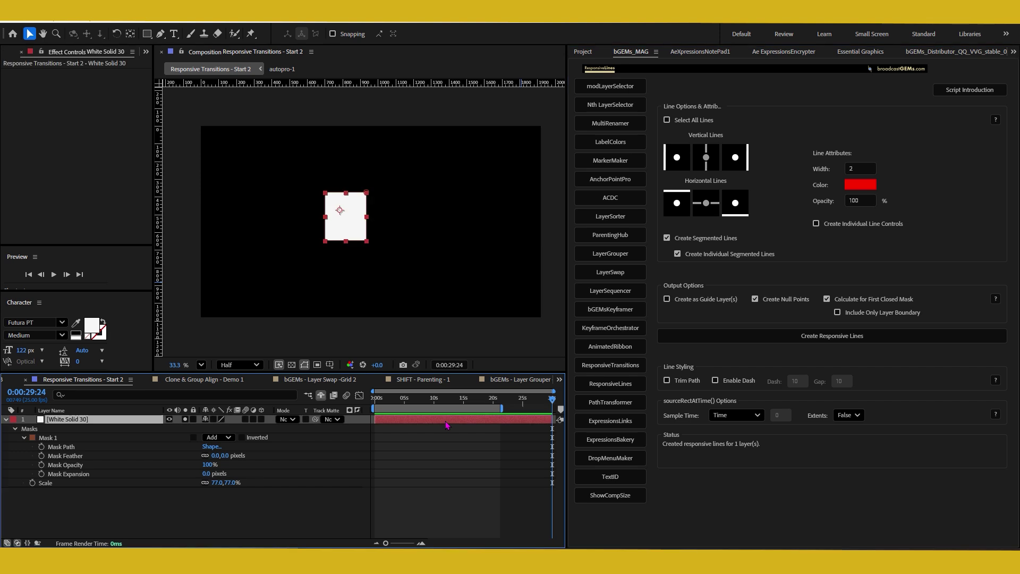
left_click(759, 336)
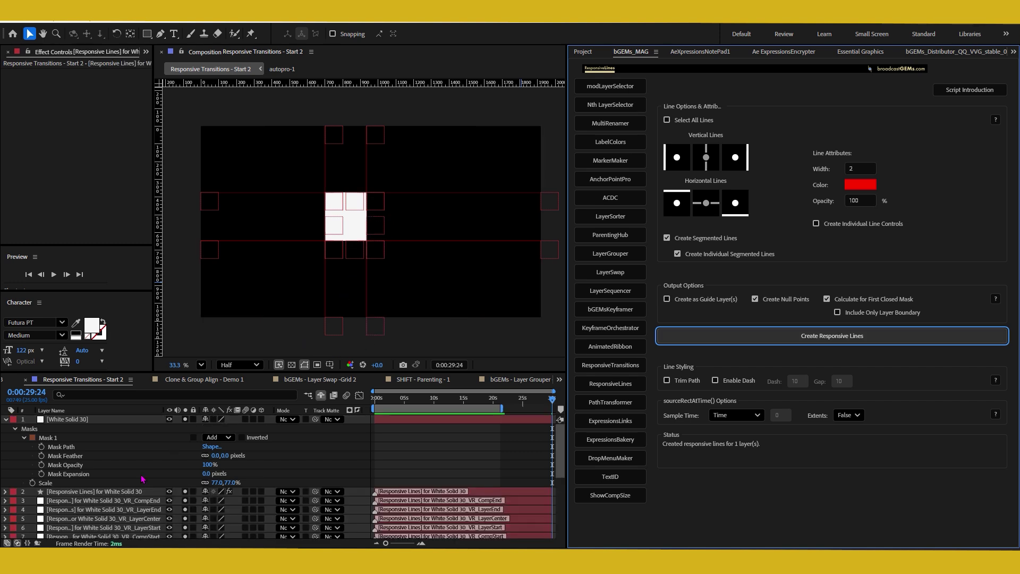
Step: Lock the new Responsive Lines shape layer for White Solid 30
scroll(143, 489, "down", 5)
scroll(142, 491, "up", 5)
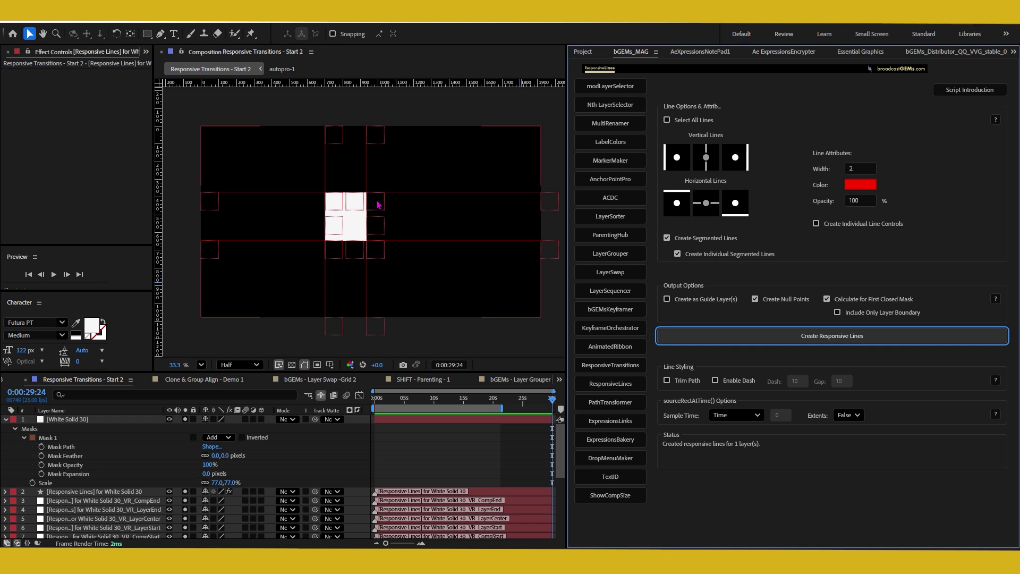
left_click(376, 141)
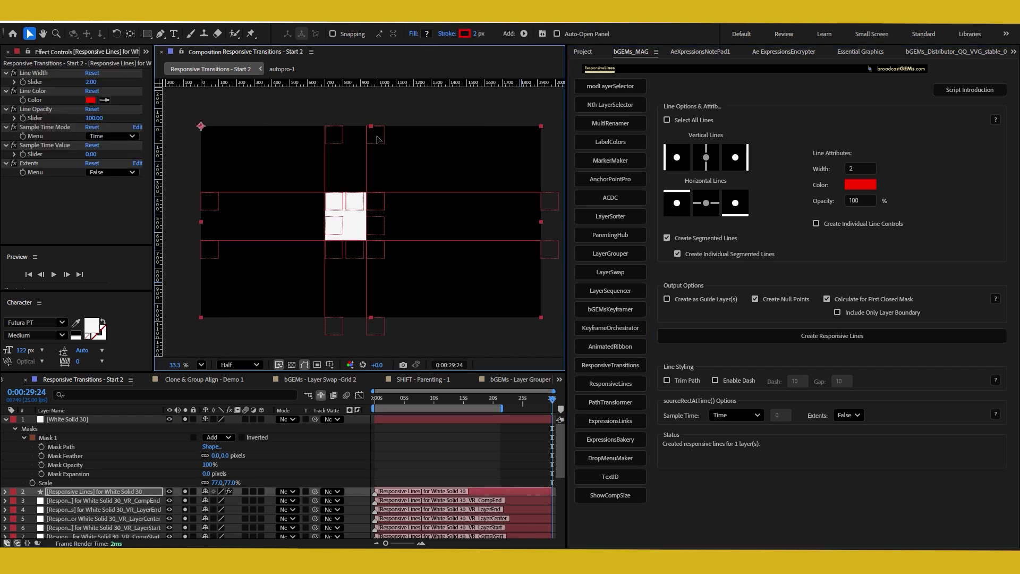
left_click(193, 491)
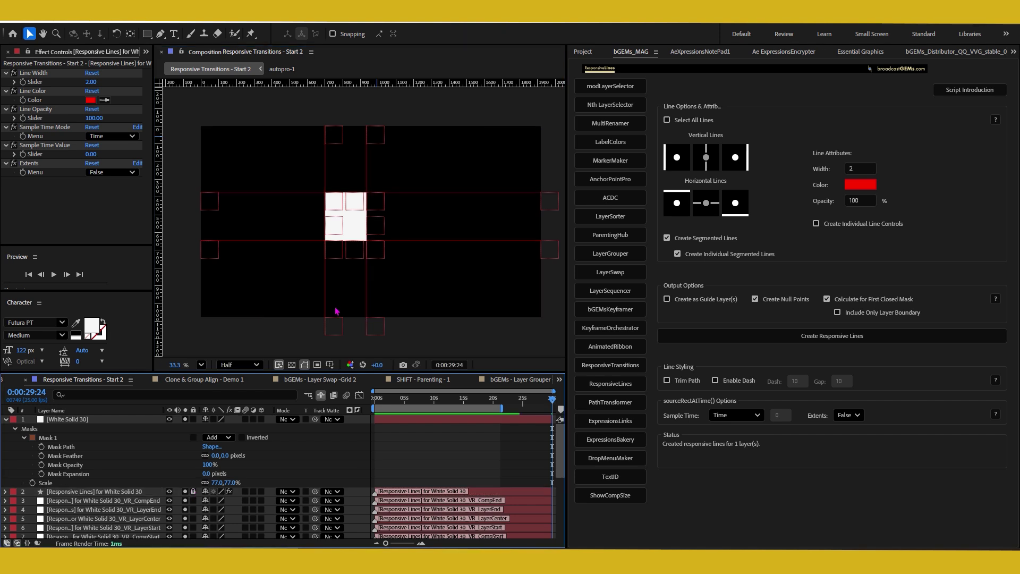
Step: Scale the White Solid 30 layer to 156%
left_click(359, 230)
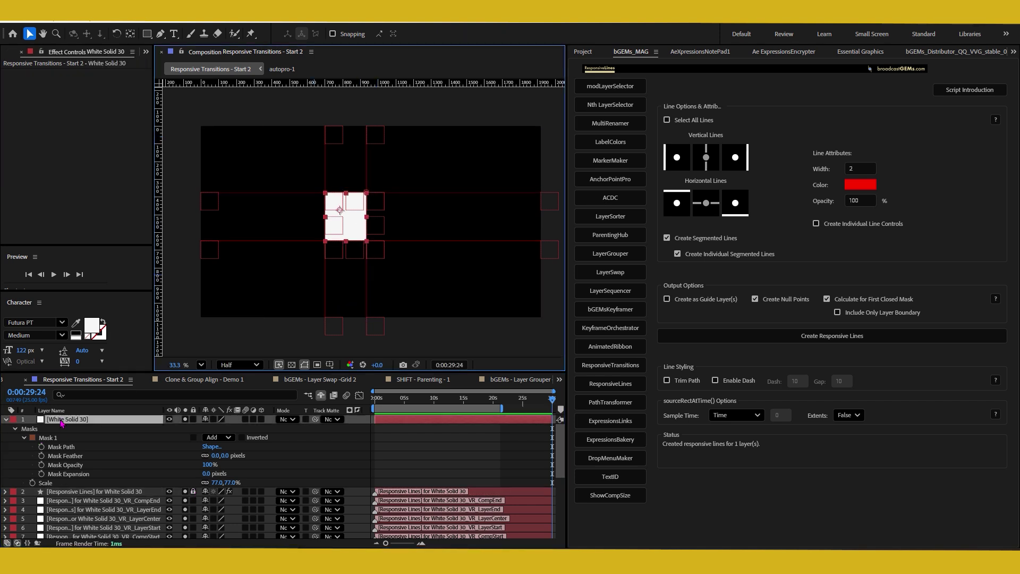
key("s")
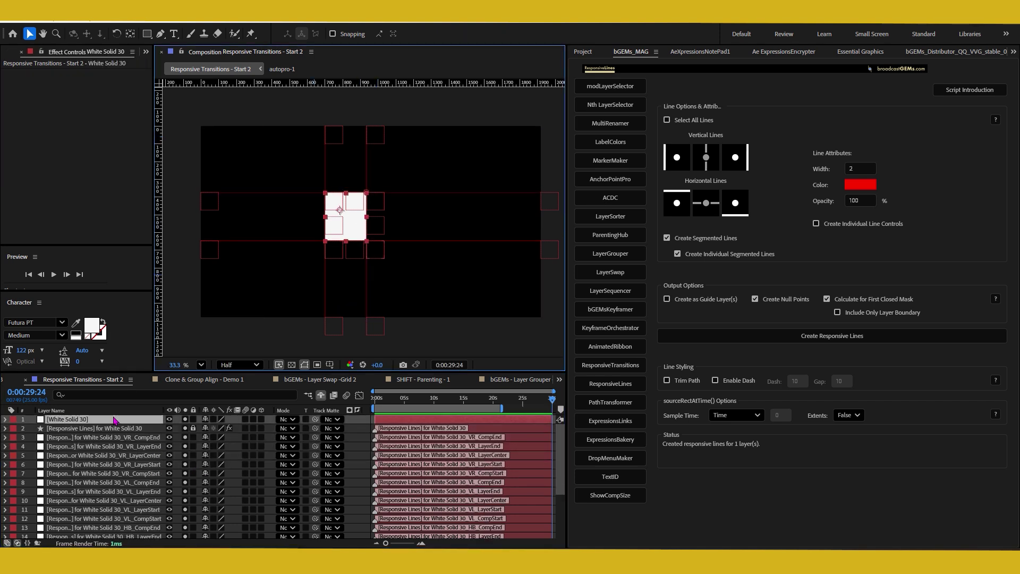
key("s")
left_click_drag(219, 429, 258, 428)
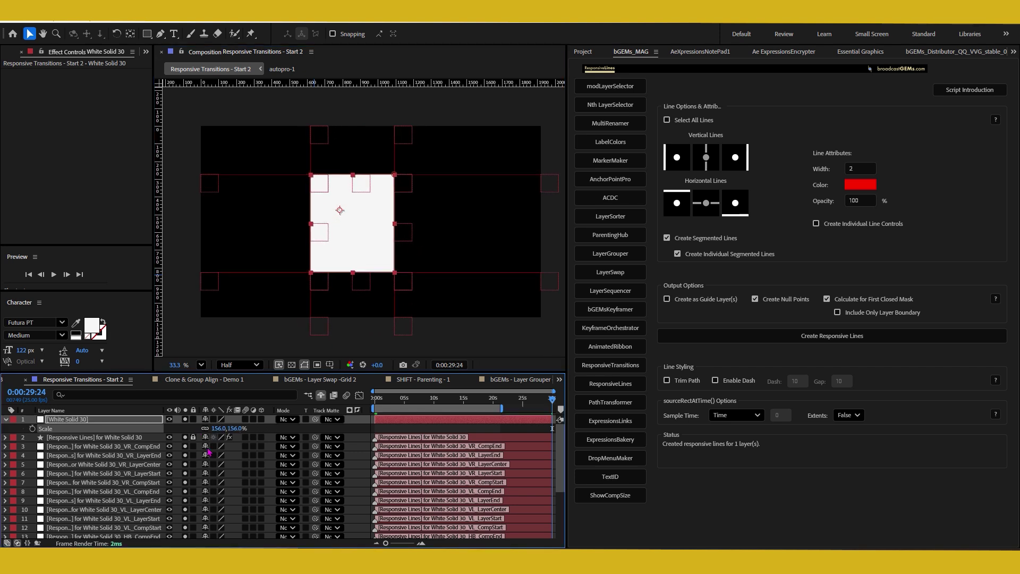
Step: Reveal the Position property of the VR_CompEnd null to check its expression link, and collapse the layer again
left_click(149, 451)
key("p")
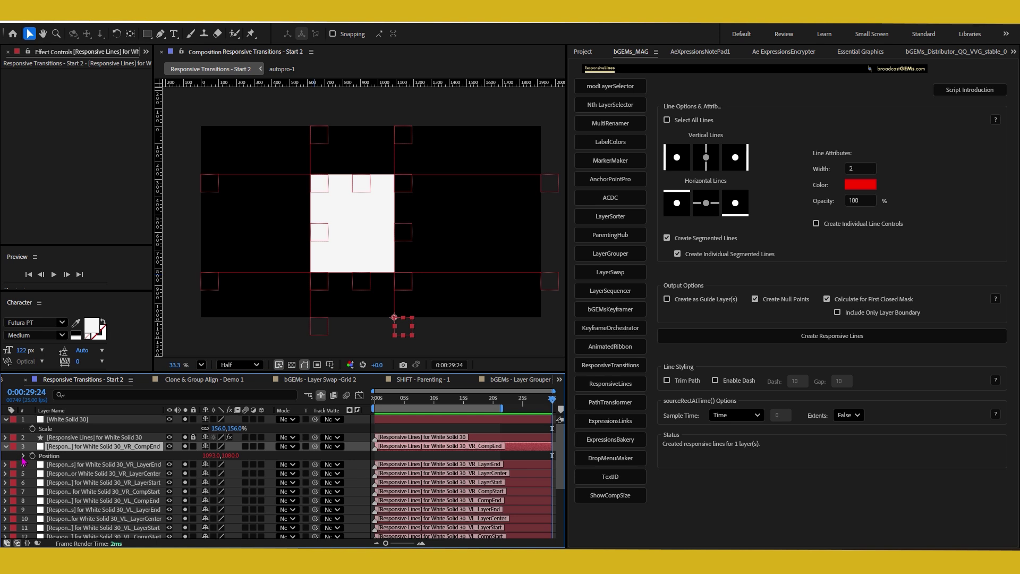
left_click(78, 446, "ctrl")
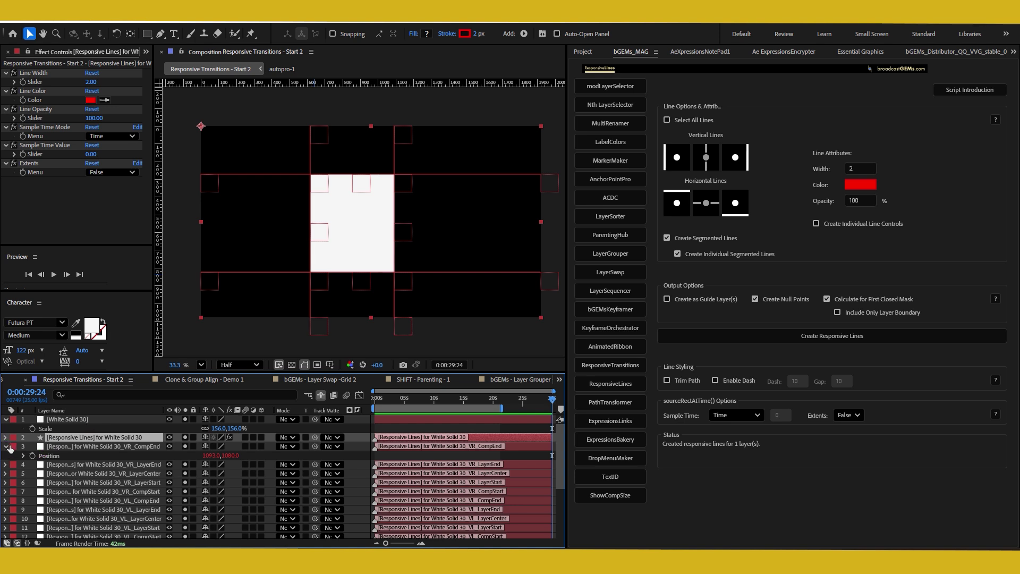
left_click(6, 447)
Step: Select all the responsive lines null layers, from VR_CompEnd to HT_CompStart, and change their label colour to blue
left_click(50, 455)
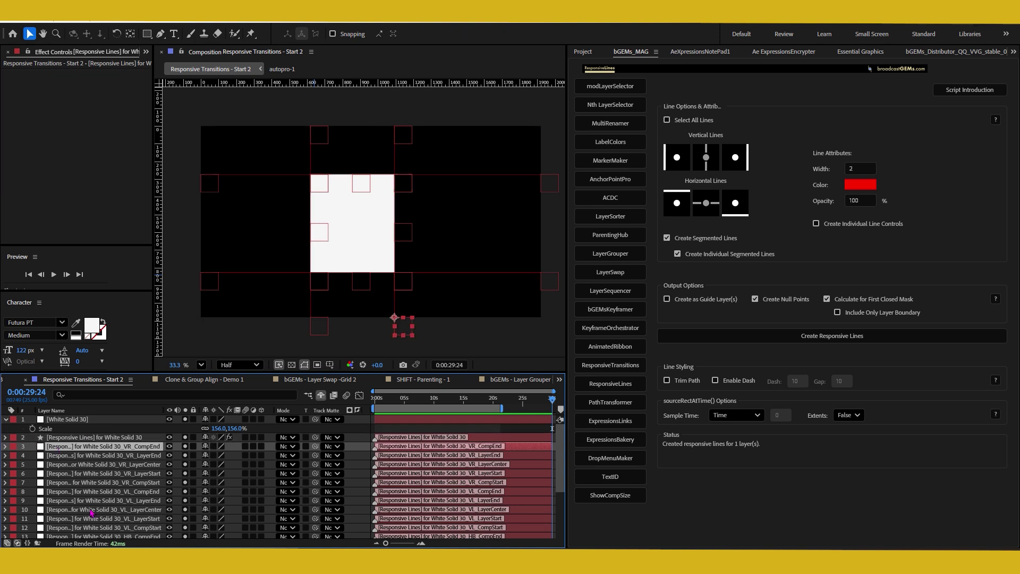
scroll(89, 534, "down", 5)
left_click(85, 533, "shift")
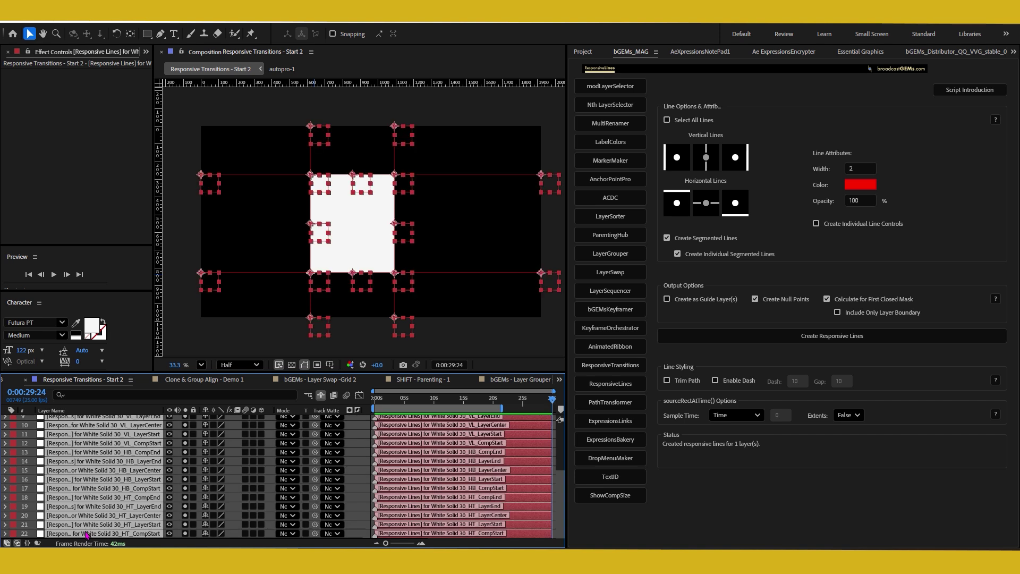
scroll(98, 513, "up", 5)
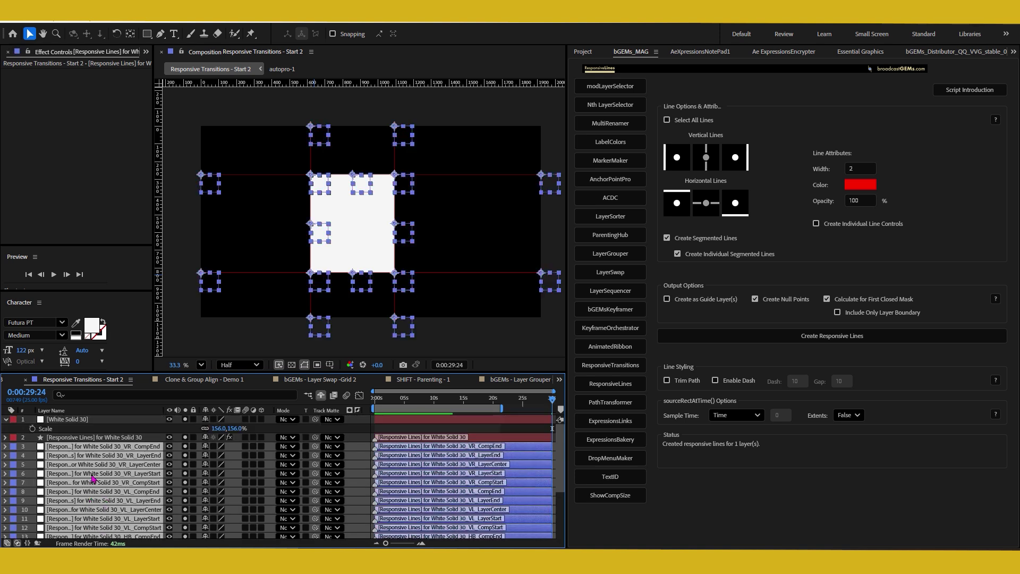
Step: Give the responsive lines shape layer a yellow label and select all the horizontal and vertical line segments in its contents
left_click(104, 439)
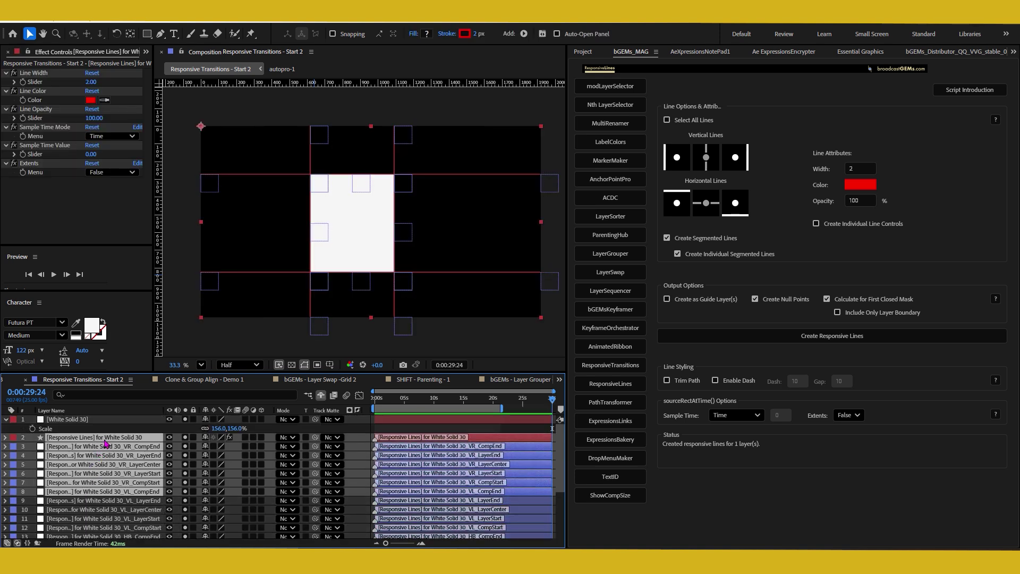
left_click(6, 437)
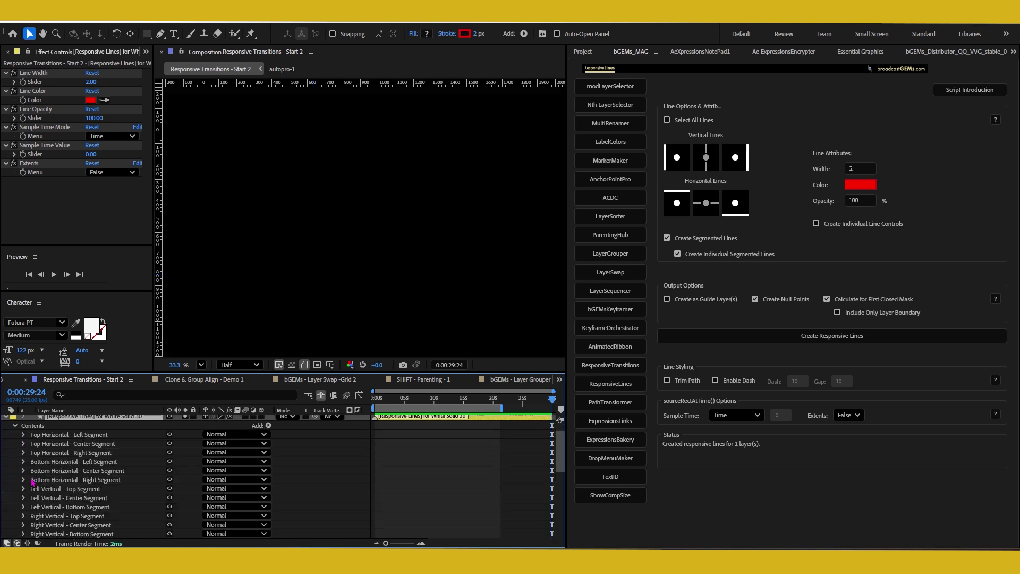
key("grave")
left_click_drag(16, 129, 119, 229)
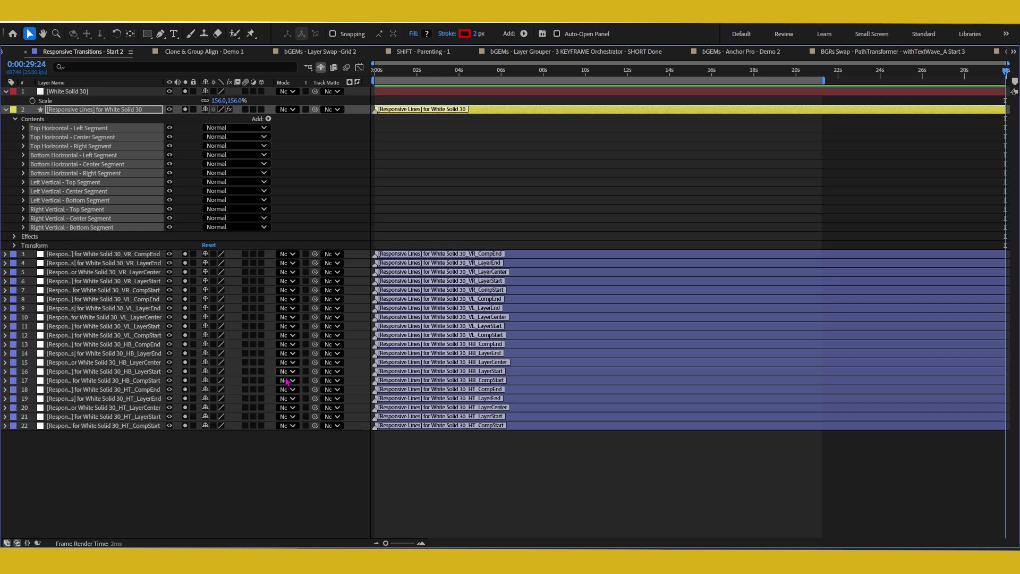
key("grave")
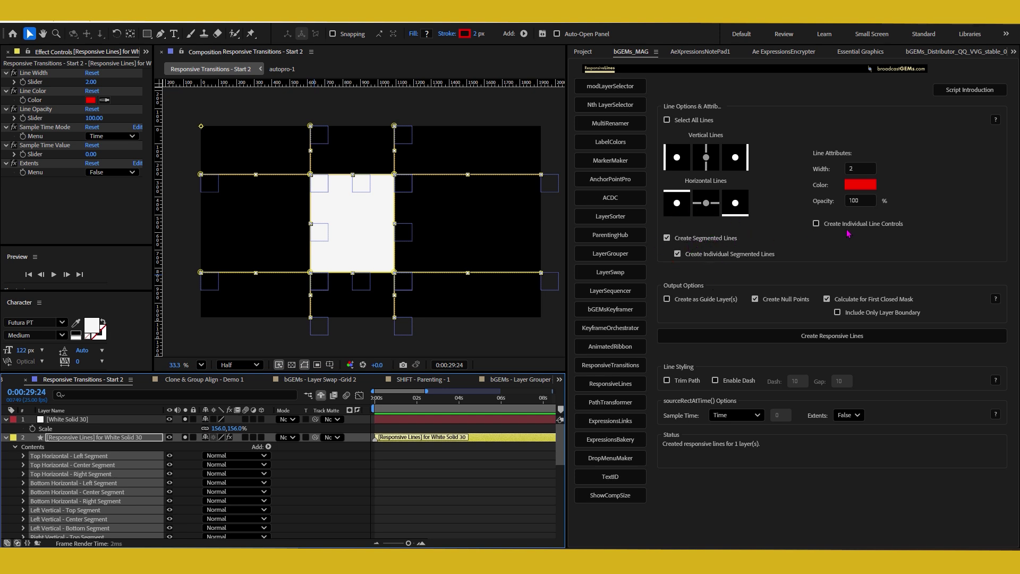
Step: Turn Create Segmented Lines off and back on, and re-enable Create Individual Segmented Lines
left_click(694, 239)
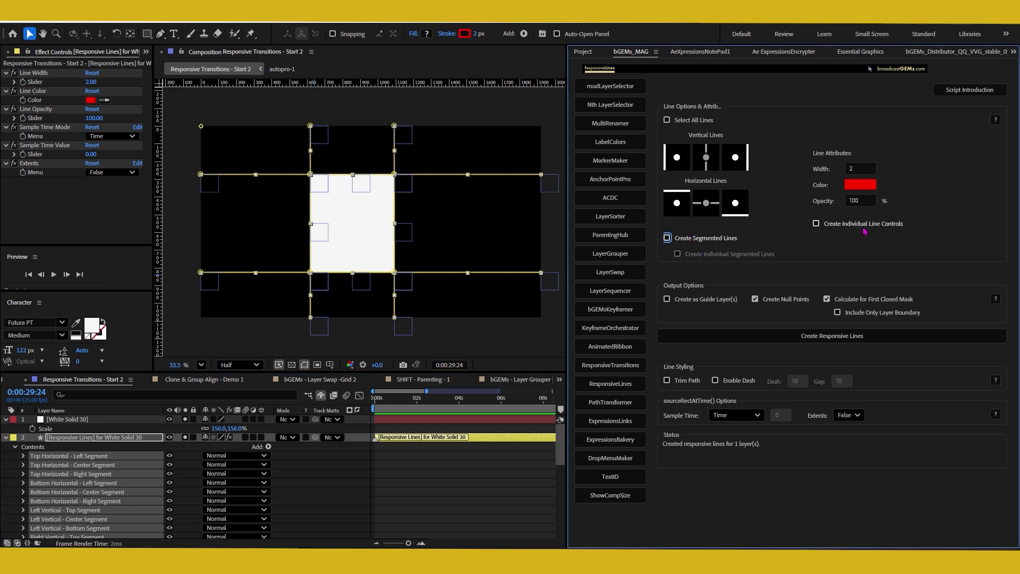
left_click(696, 238)
left_click(701, 256)
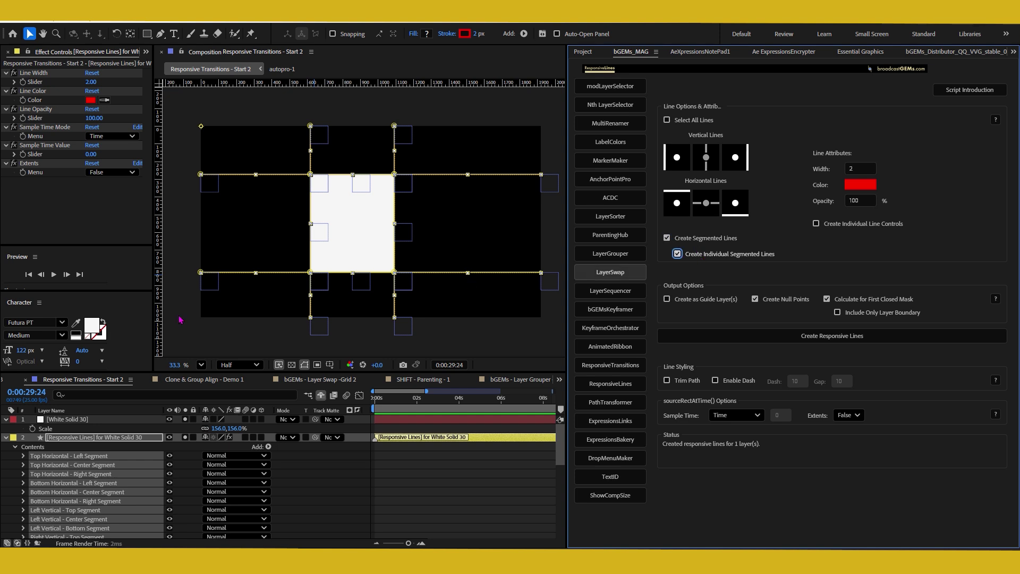